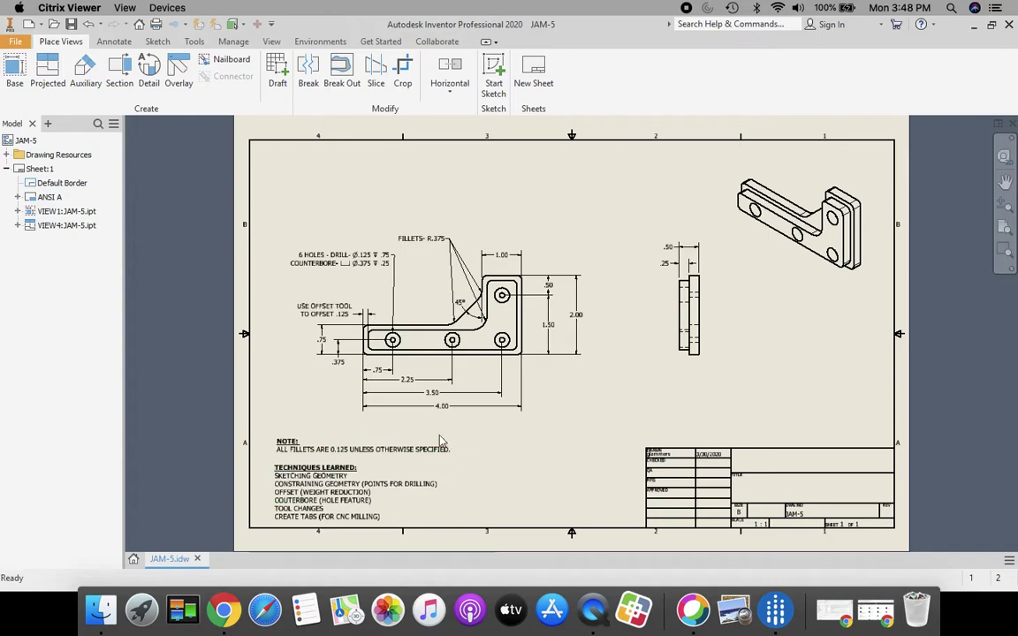
- Create a new drawing from the Standard.idw template
click(279, 494)
click(134, 561)
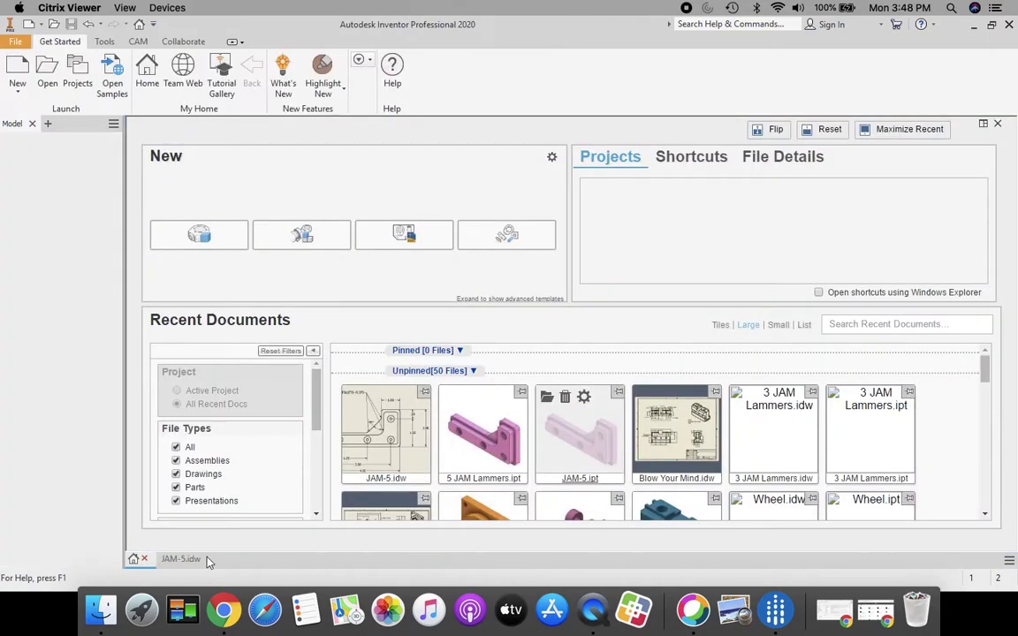
click(19, 69)
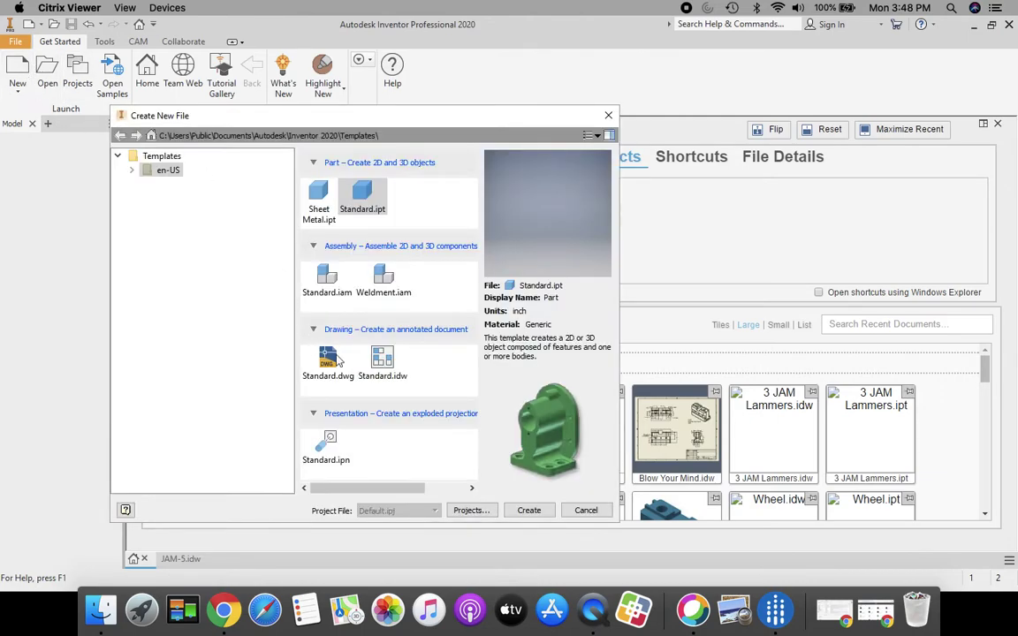
click(384, 362)
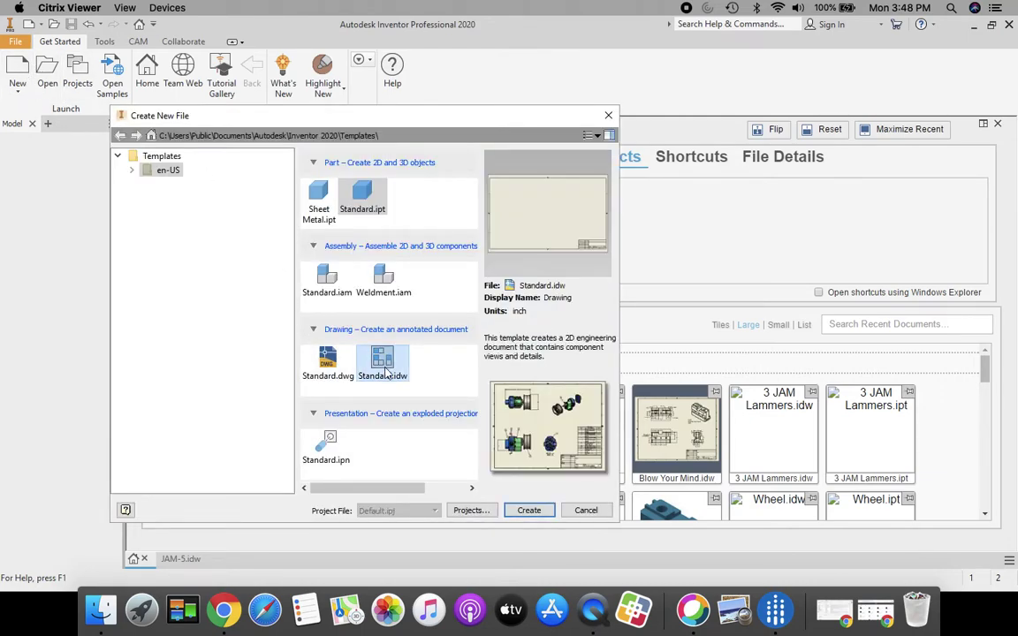
click(528, 511)
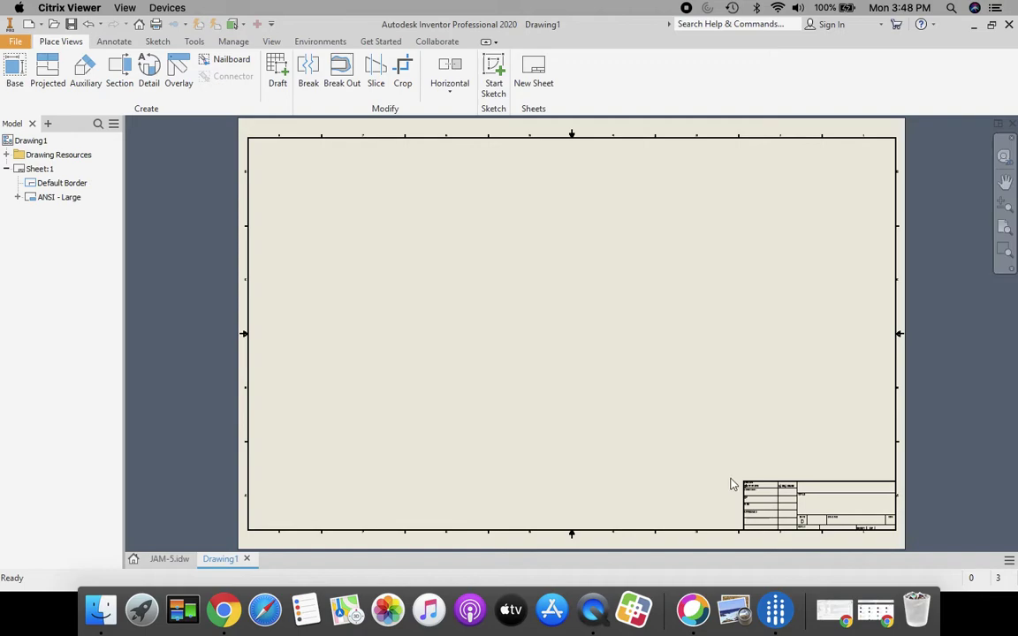
- Change the new drawing's sheet size to B, keeping landscape orientation
right_click(34, 171)
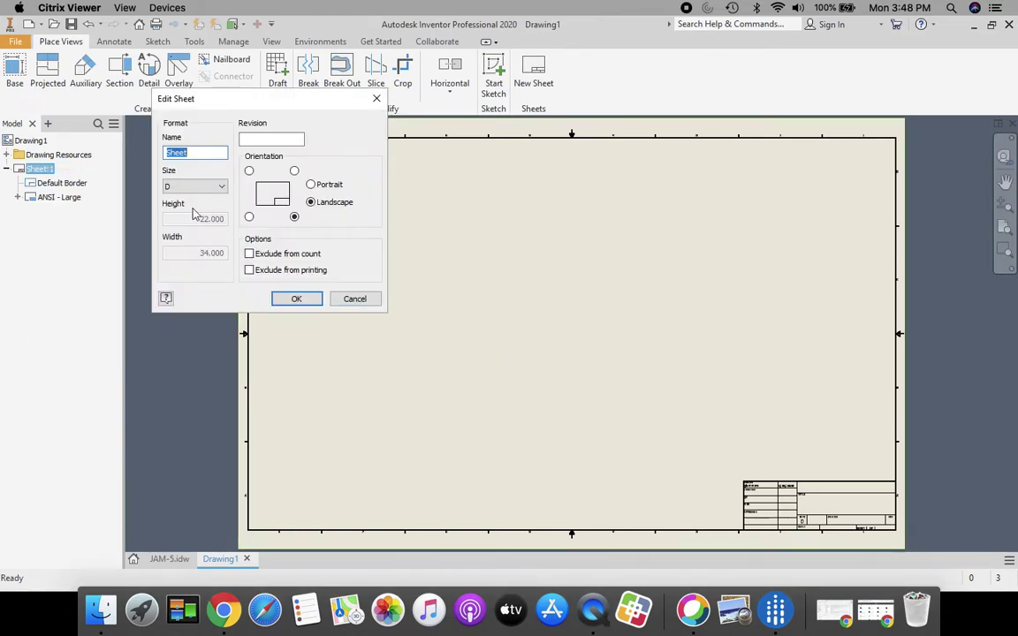
click(209, 187)
click(221, 187)
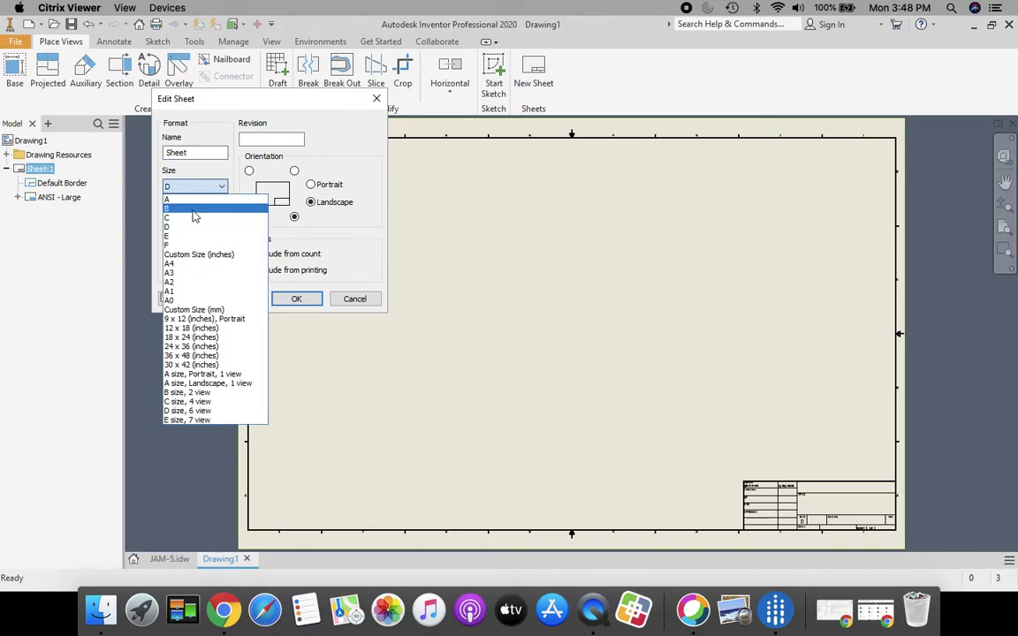
click(203, 208)
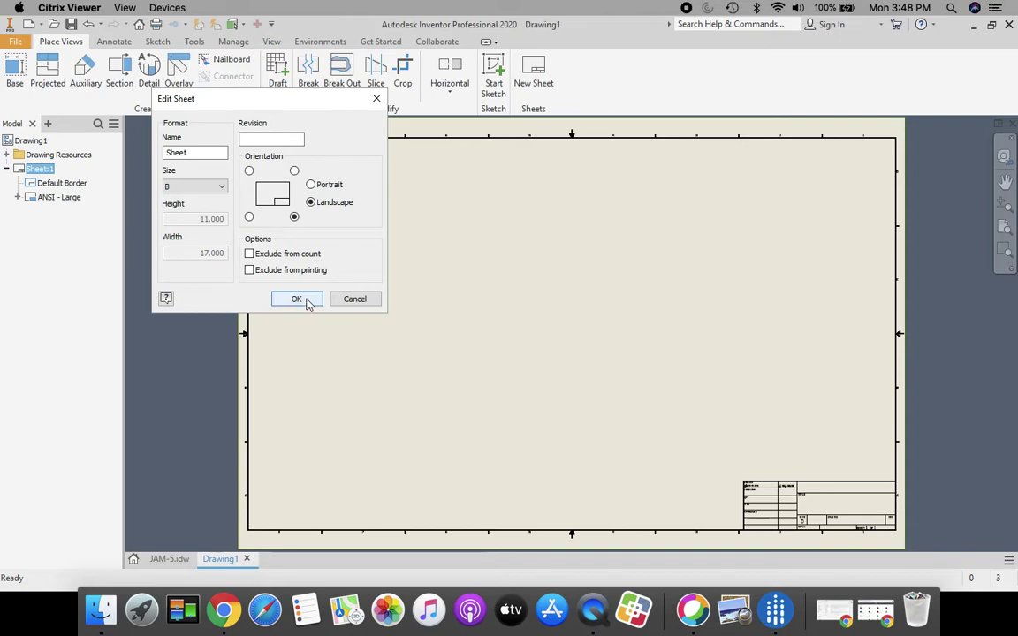
click(306, 301)
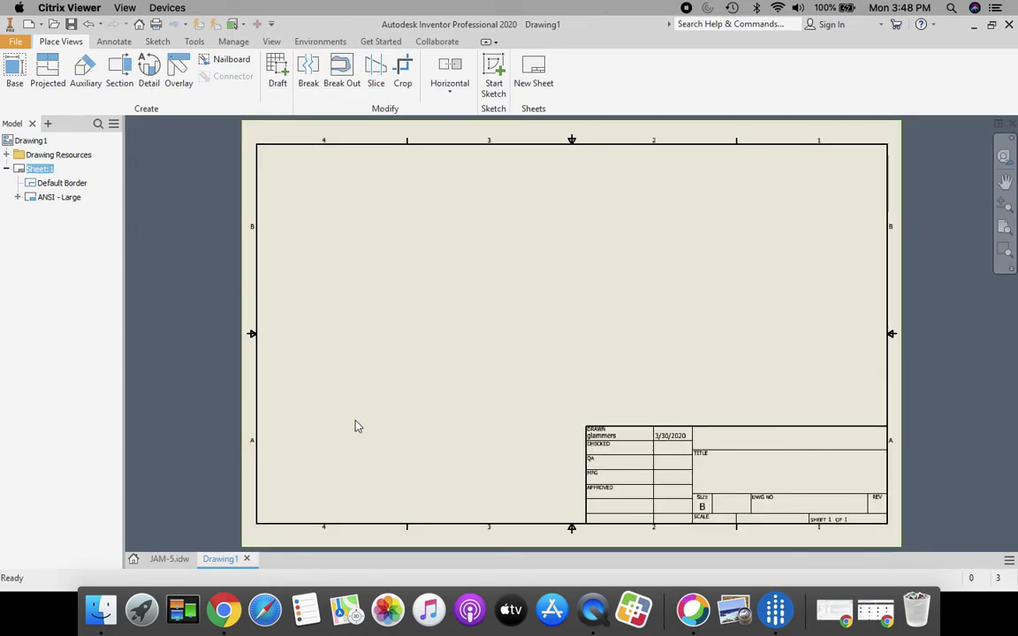
- Place a 1:1 front base view of the 5 JAM part and position it in the left half of the sheet
click(13, 70)
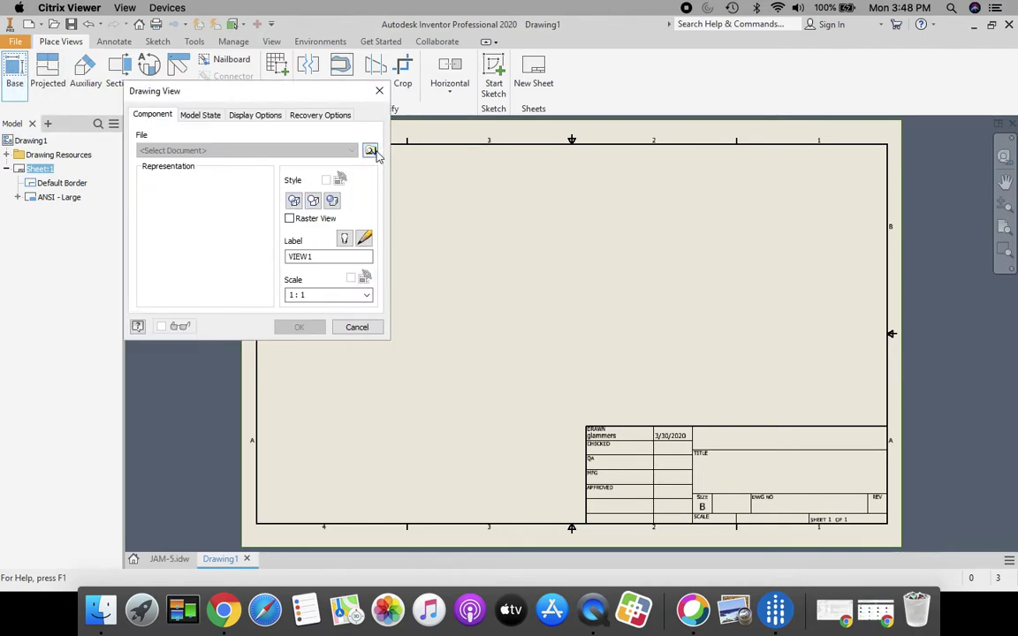
click(371, 152)
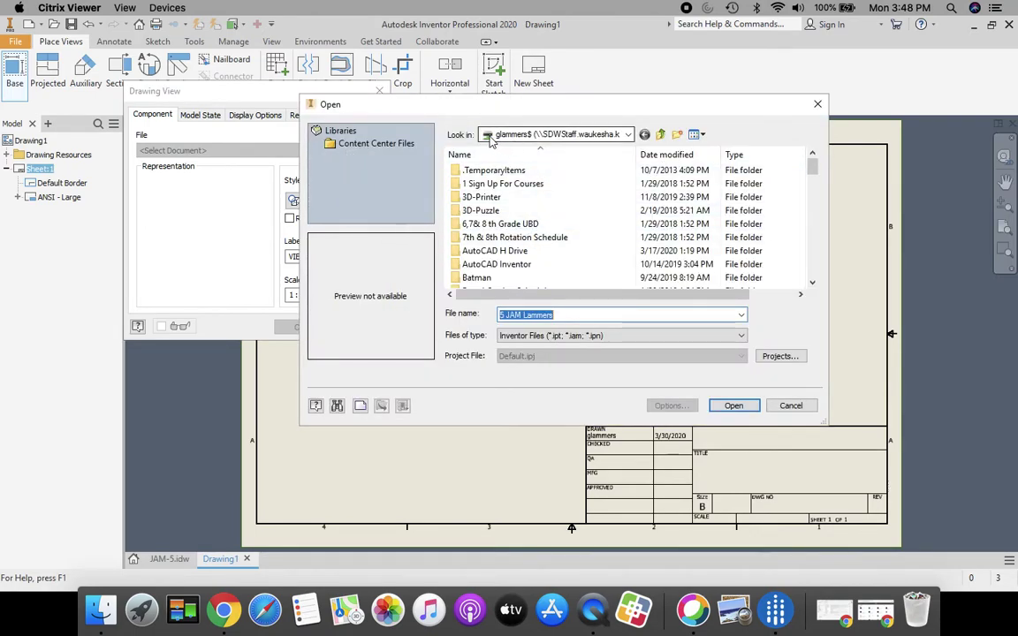
scroll(543, 215, down, 15)
click(533, 278)
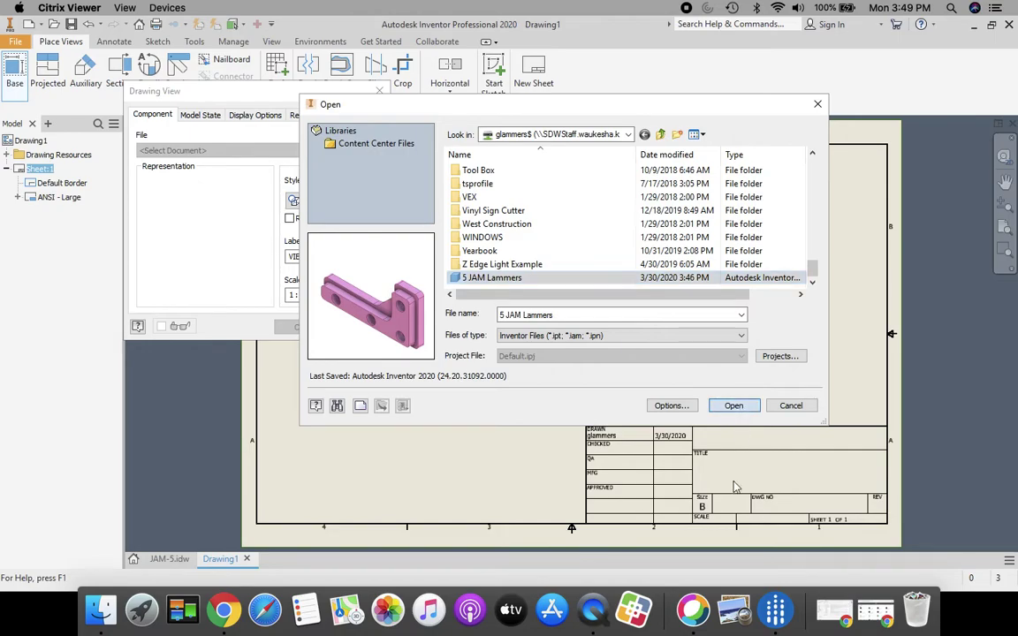
click(736, 407)
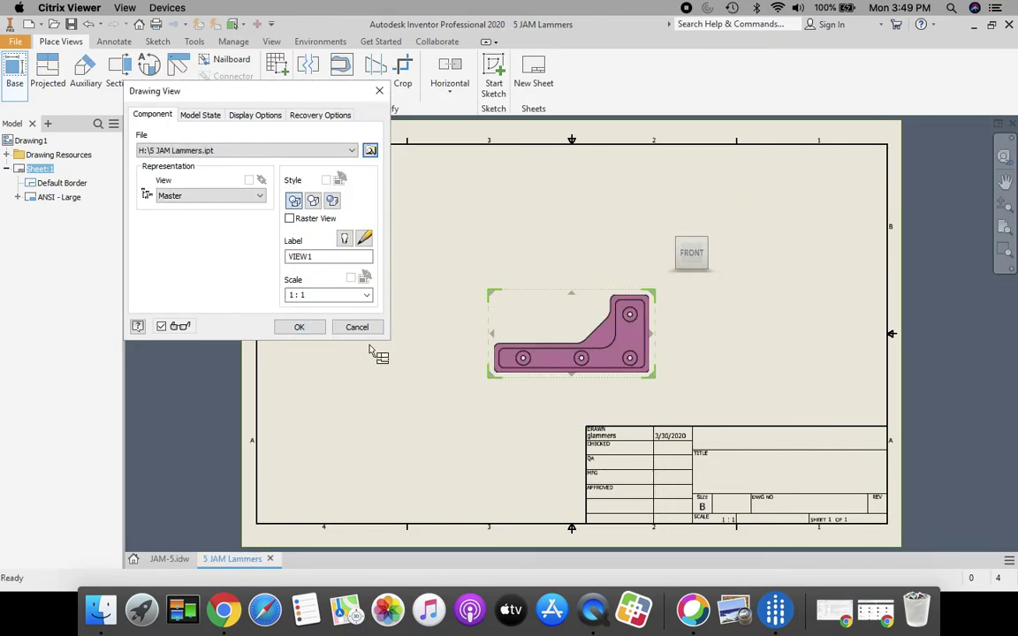
click(310, 329)
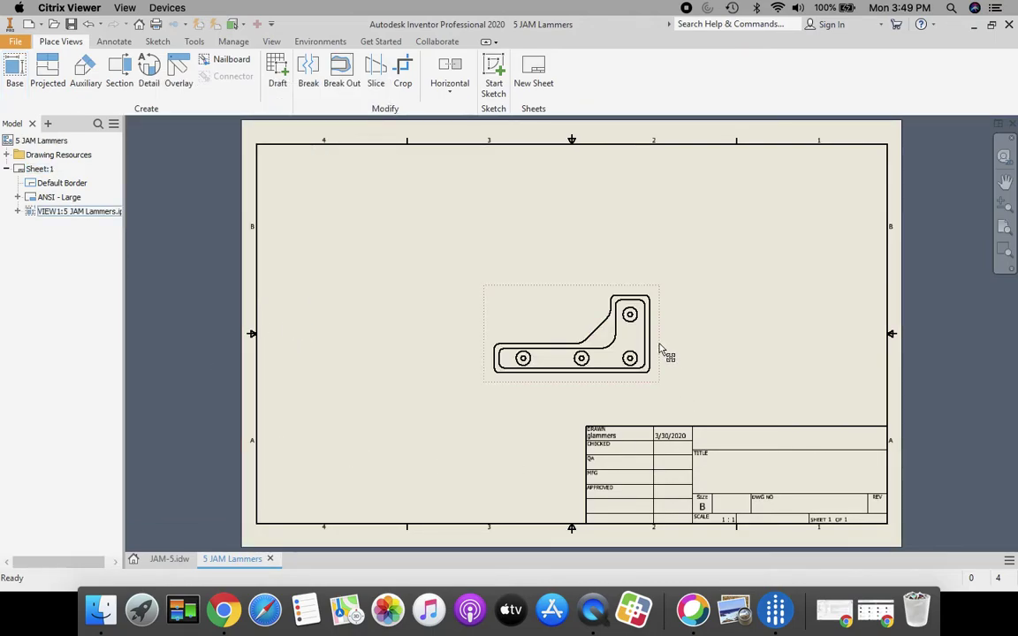
drag(660, 347, 520, 335)
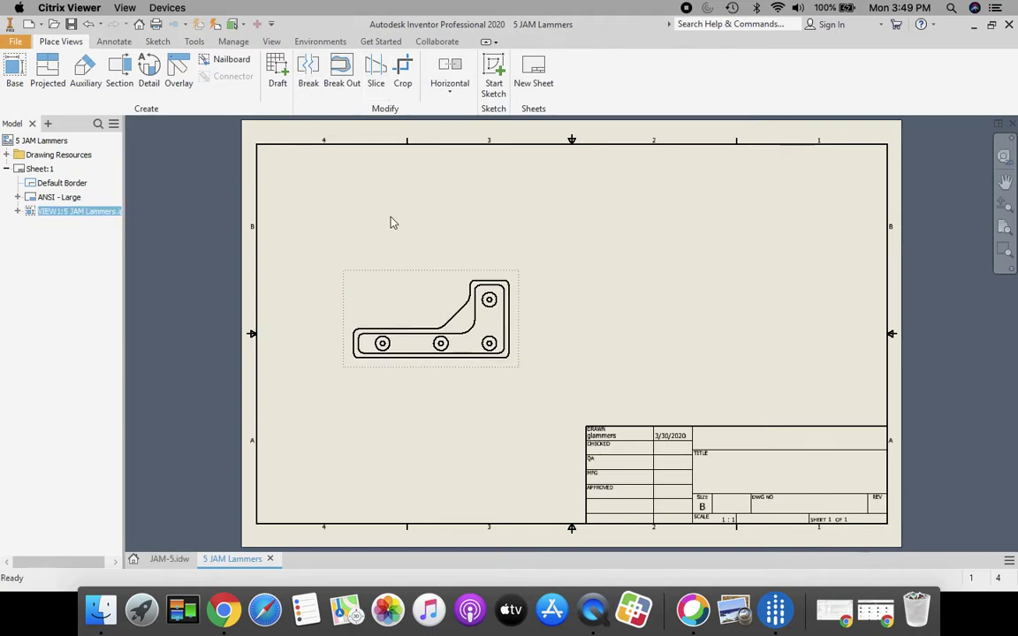
- Project a side view to the right of the base view and an isometric view in the sheet's upper-right corner
click(48, 70)
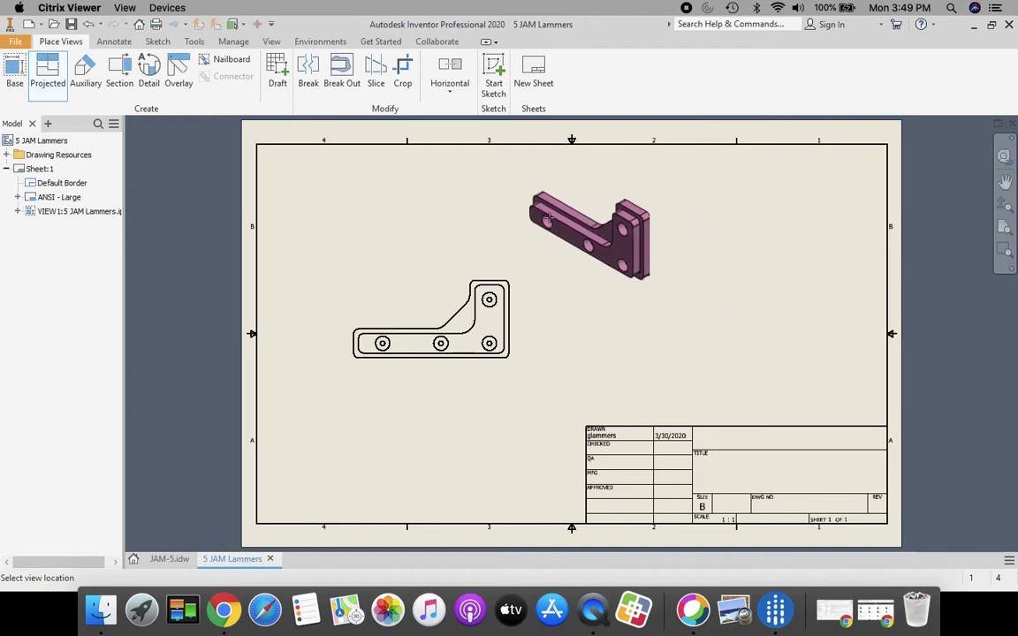
key(Escape)
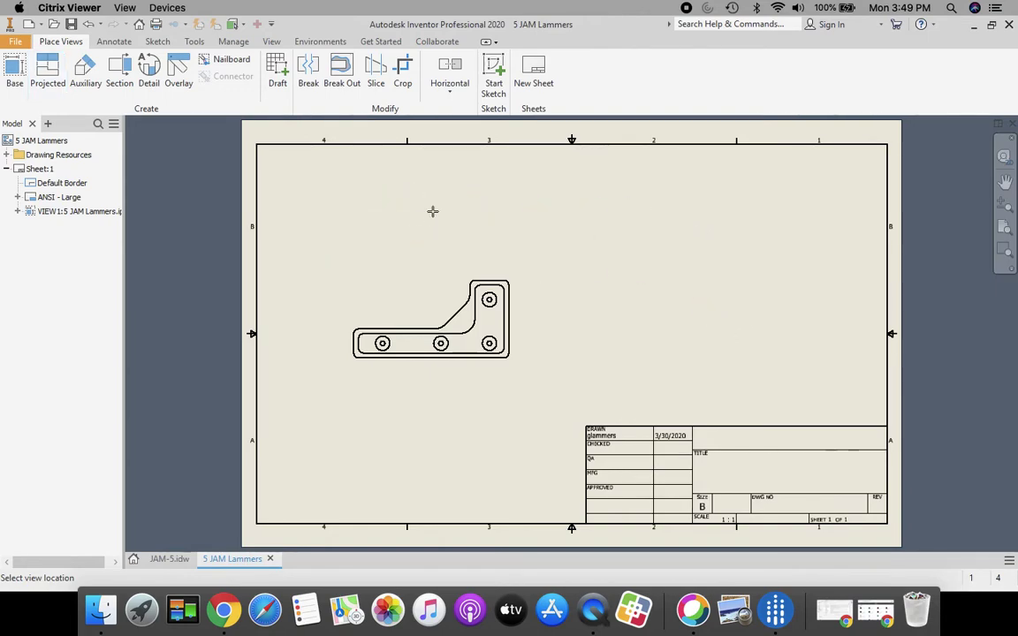
click(48, 70)
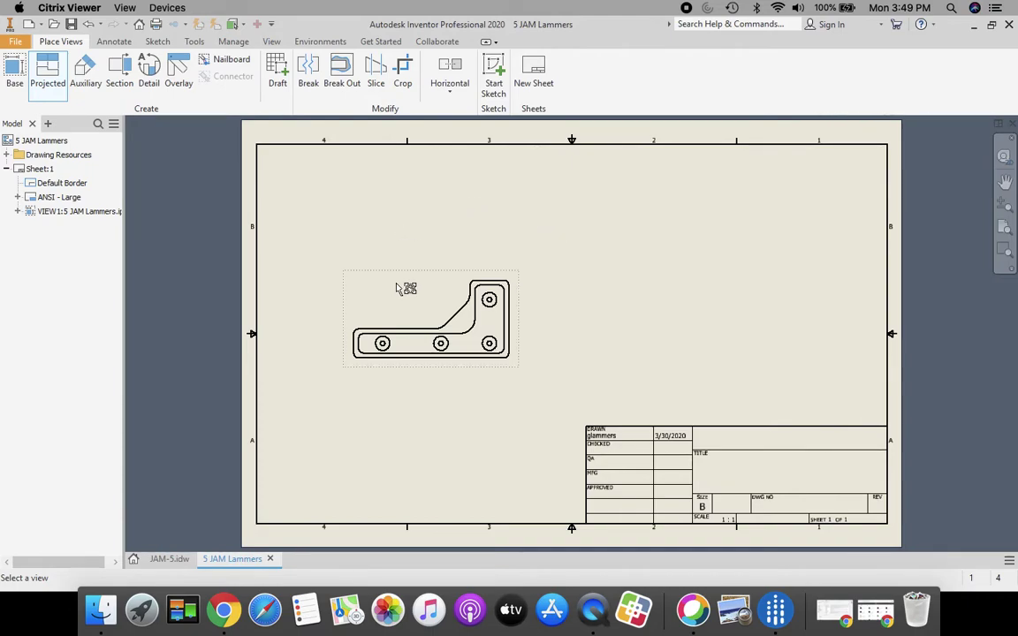
click(453, 326)
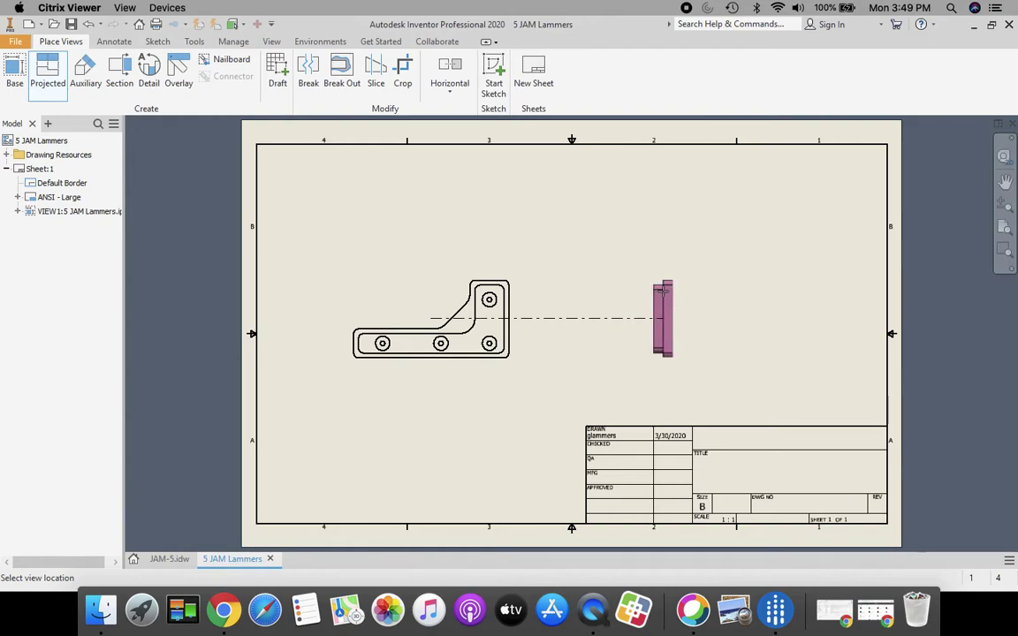
click(663, 292)
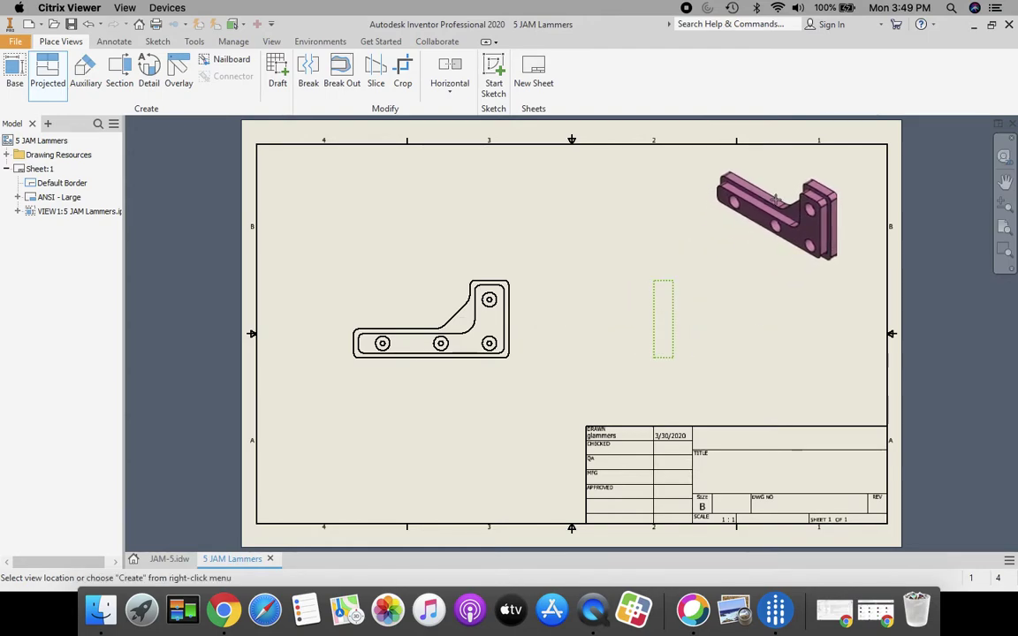
click(775, 200)
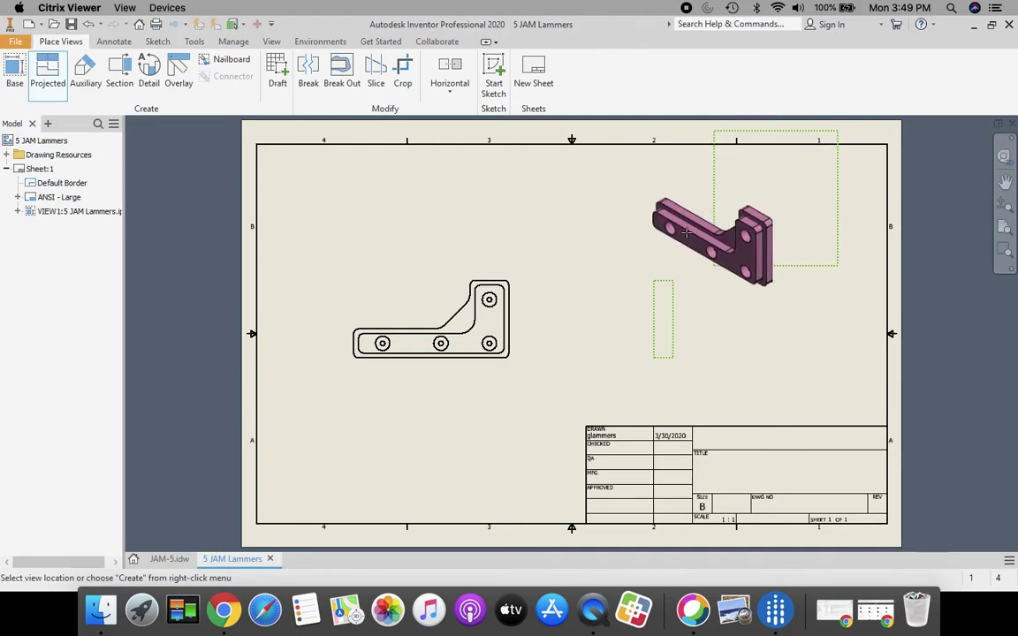
right_click(670, 227)
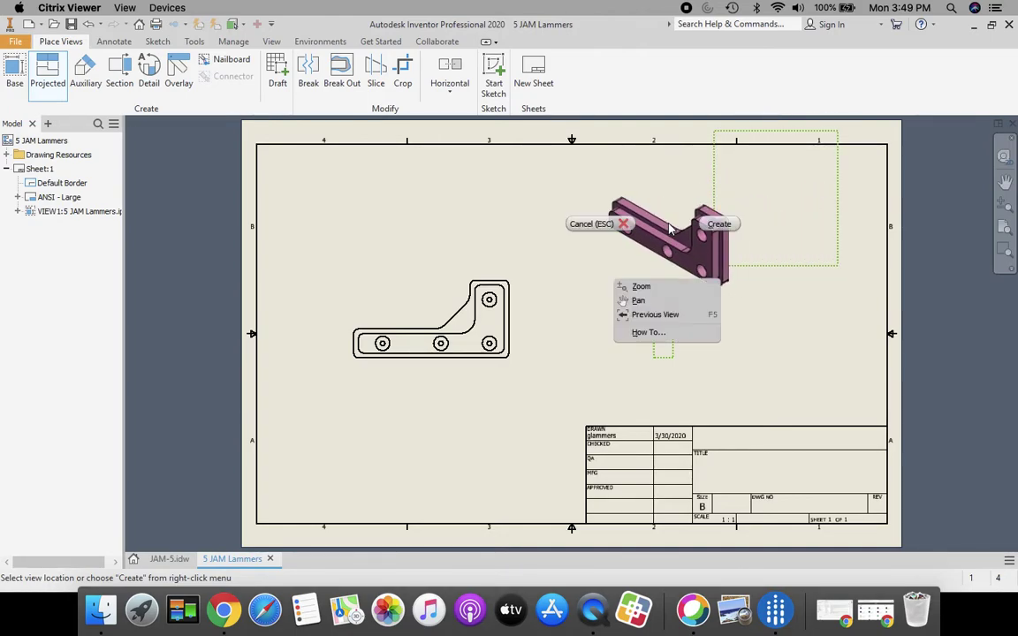
click(721, 225)
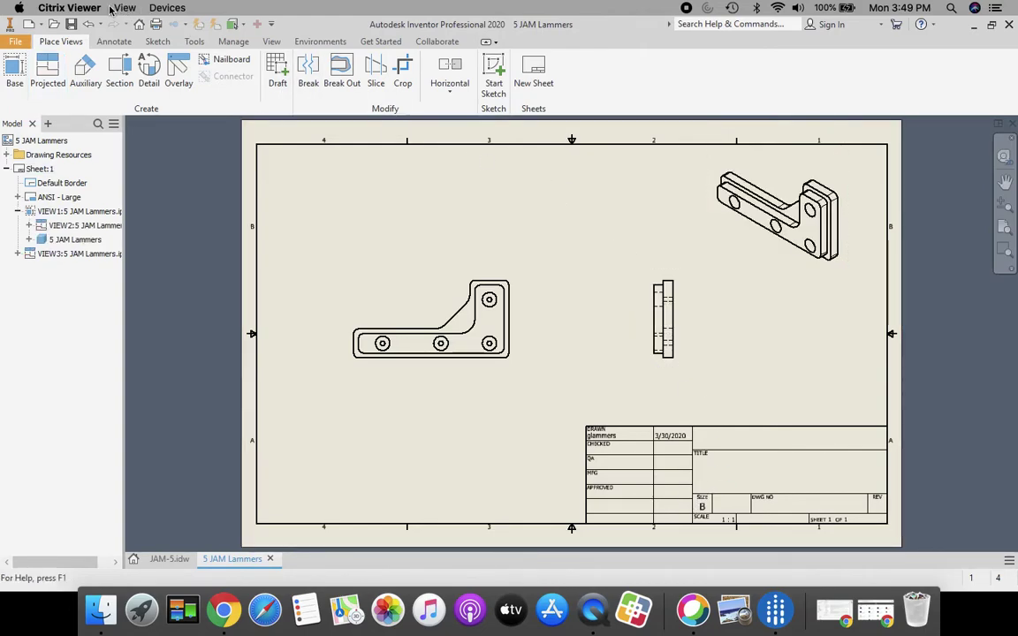
- Dimension the horizontal distances from the plate's left edge to the three lower hole centers, stacking them below the front view
click(116, 43)
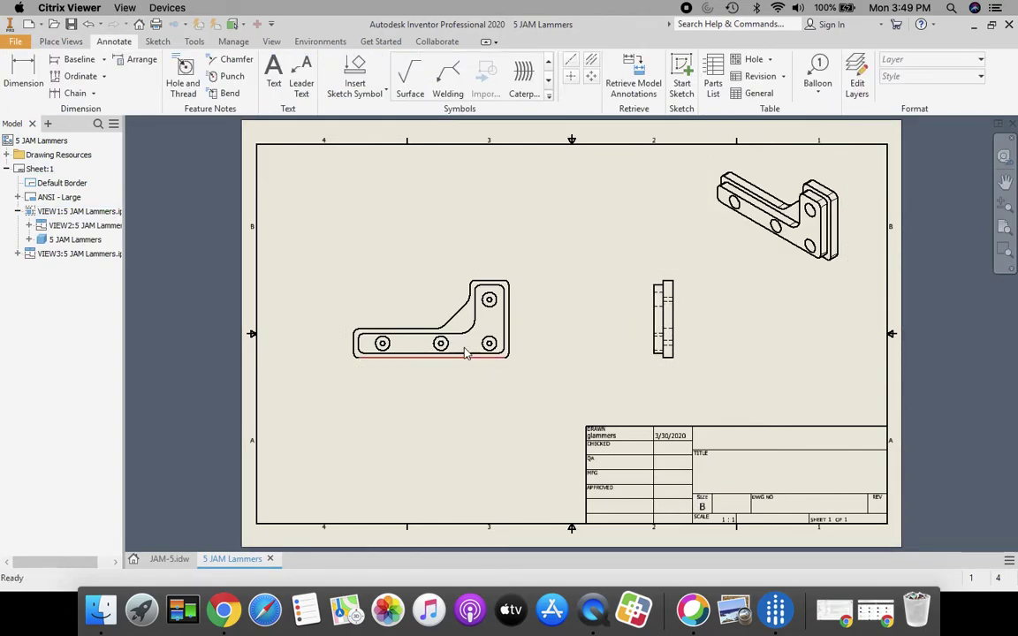
scroll(397, 340, up, 3)
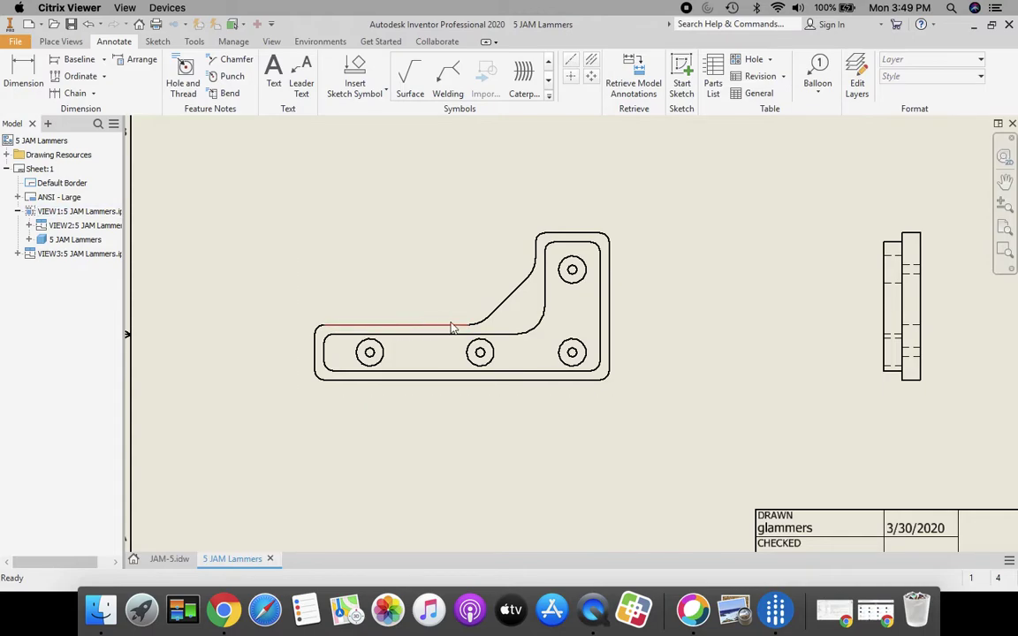
click(21, 71)
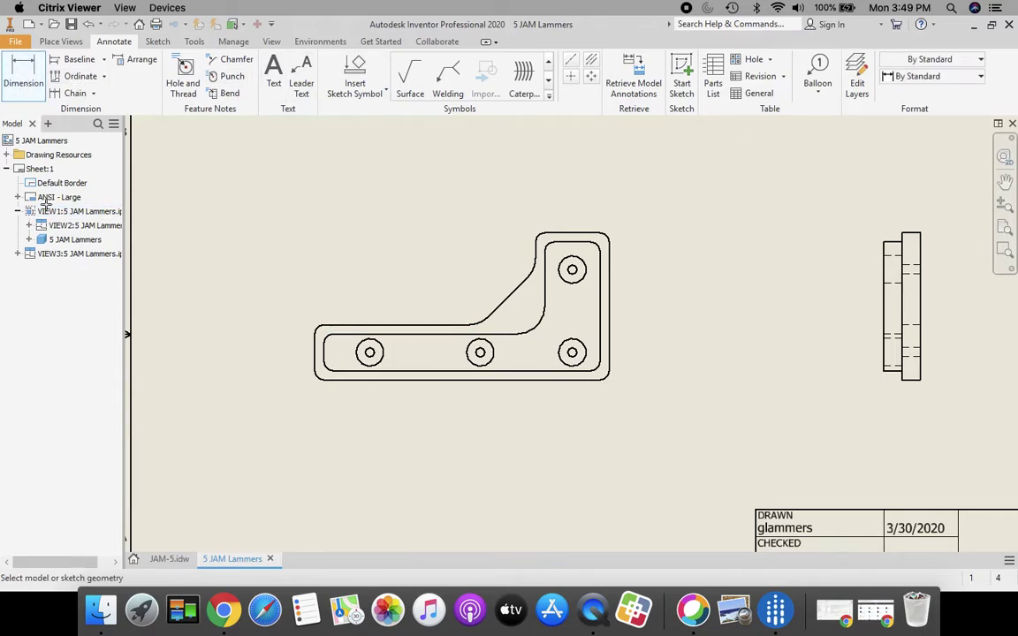
click(316, 363)
click(369, 353)
click(342, 402)
click(317, 356)
click(480, 353)
click(404, 424)
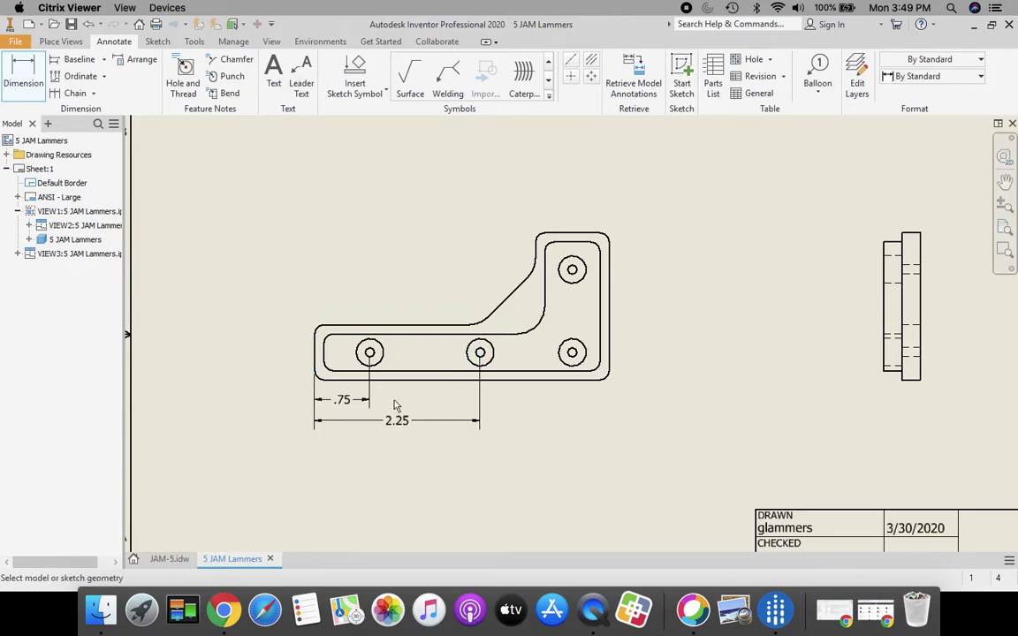
click(315, 364)
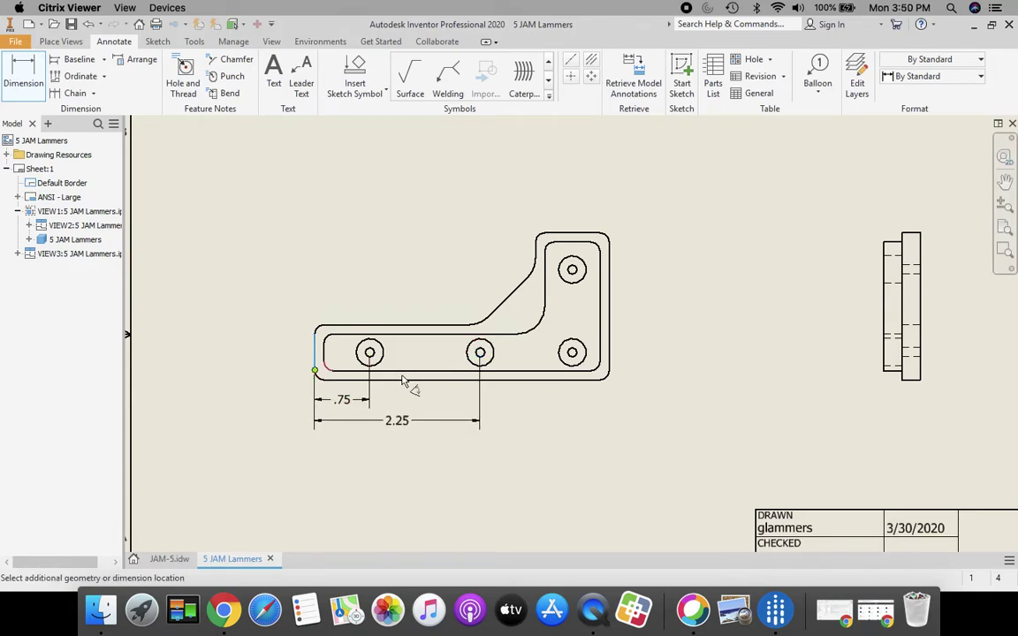
click(572, 353)
click(513, 446)
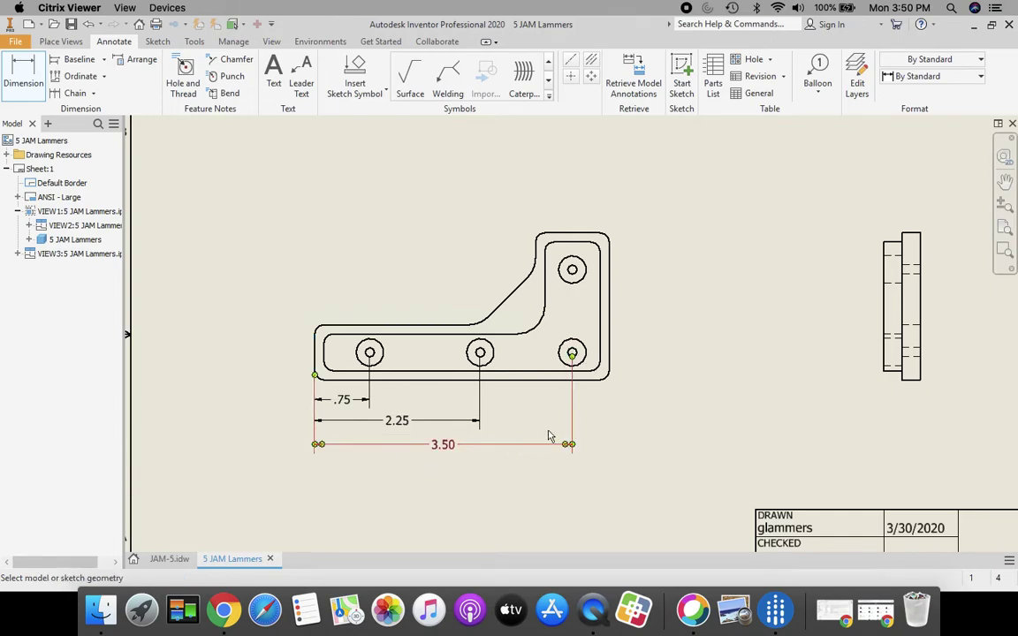
click(316, 367)
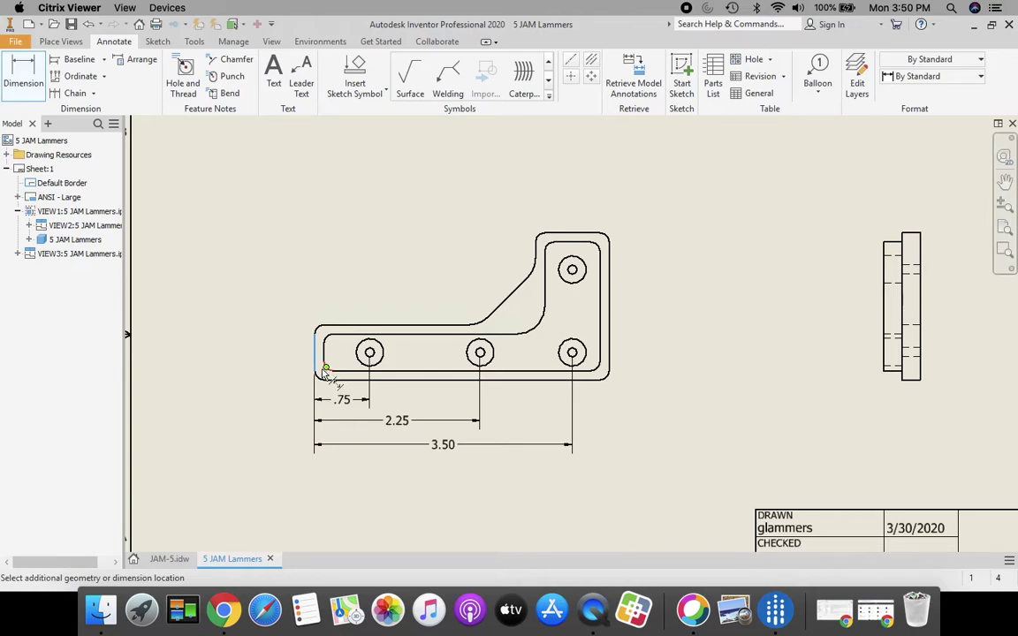
key(Escape)
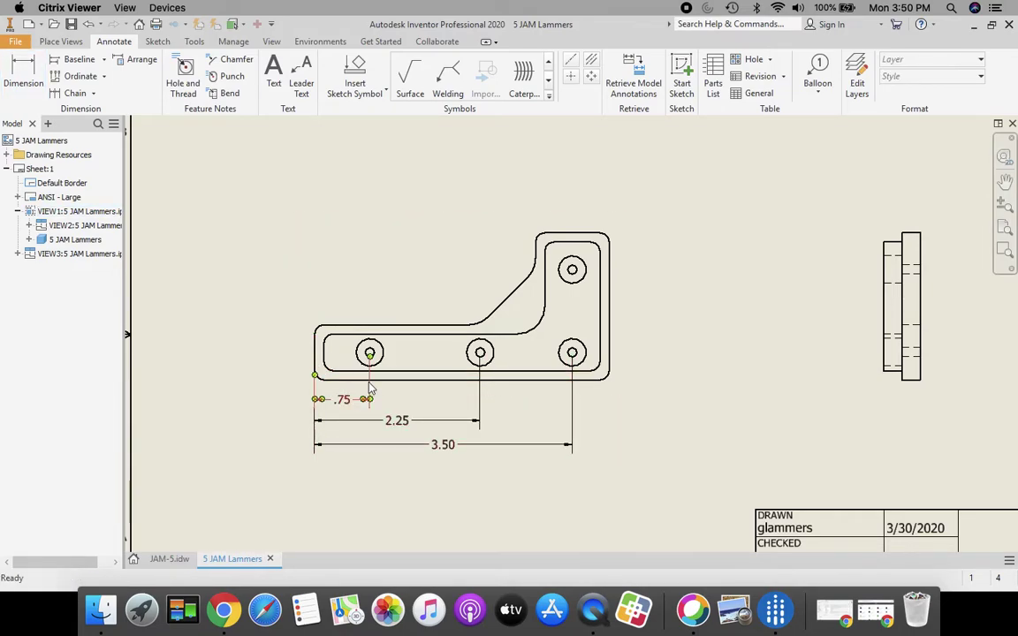
click(411, 380)
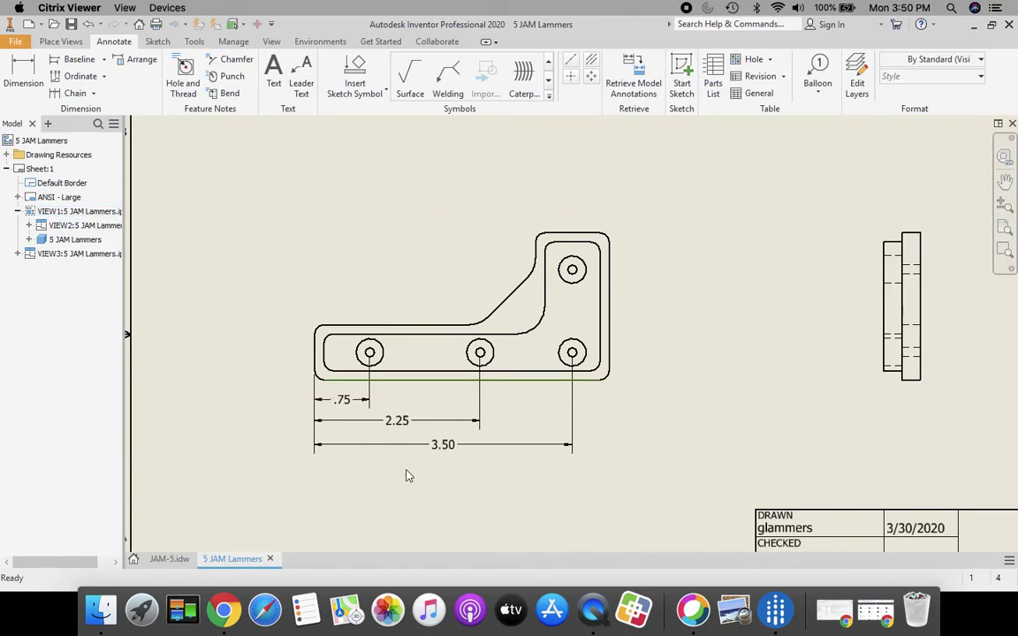
key(d)
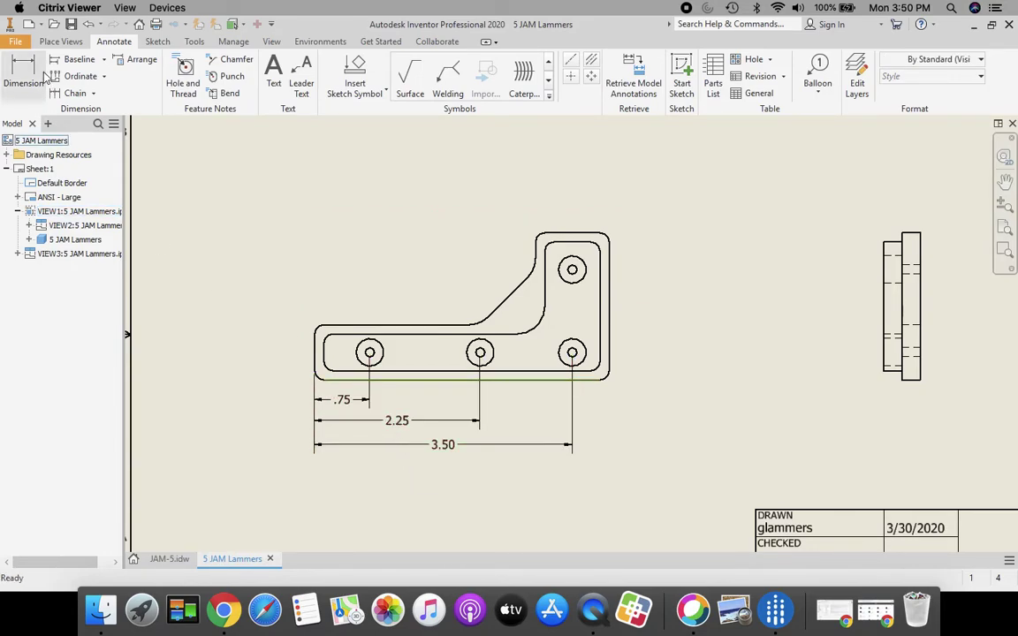
click(439, 380)
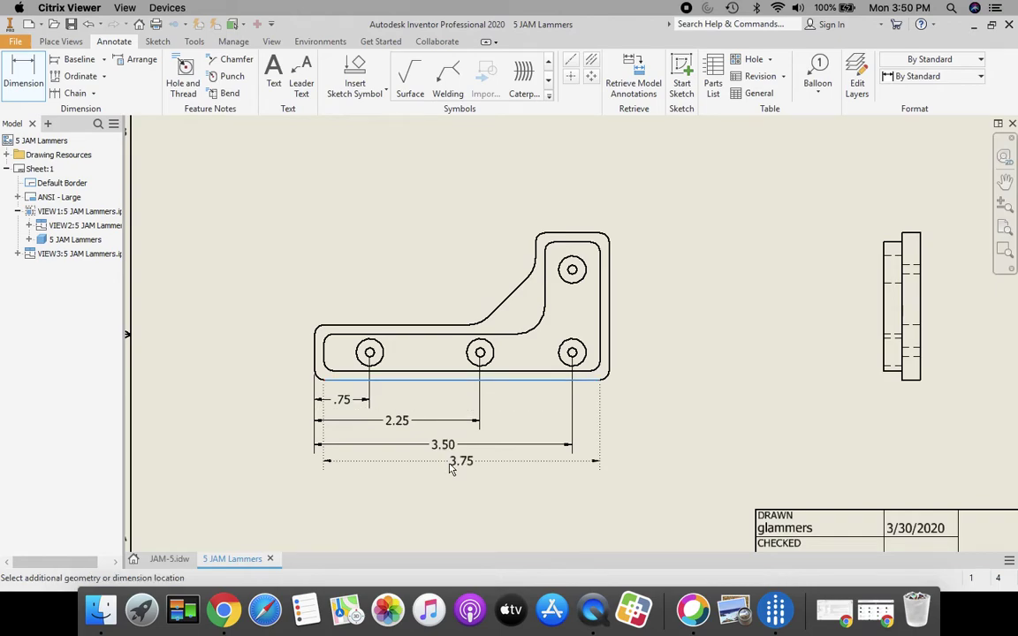
key(Escape)
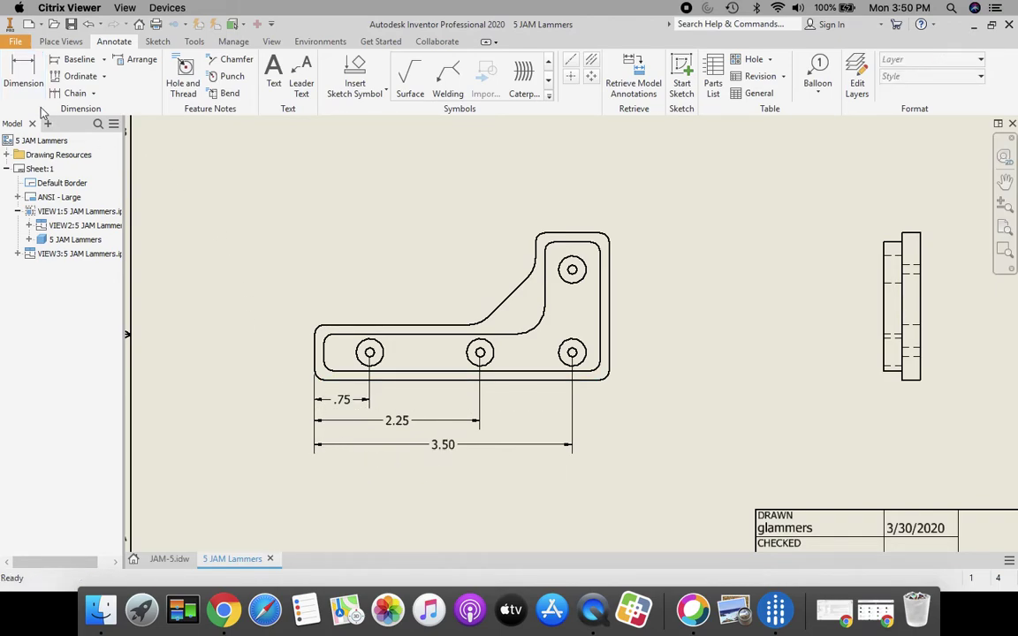
- Dimension the front view's overall horizontal width, placing it below the stacked hole dimensions
click(27, 75)
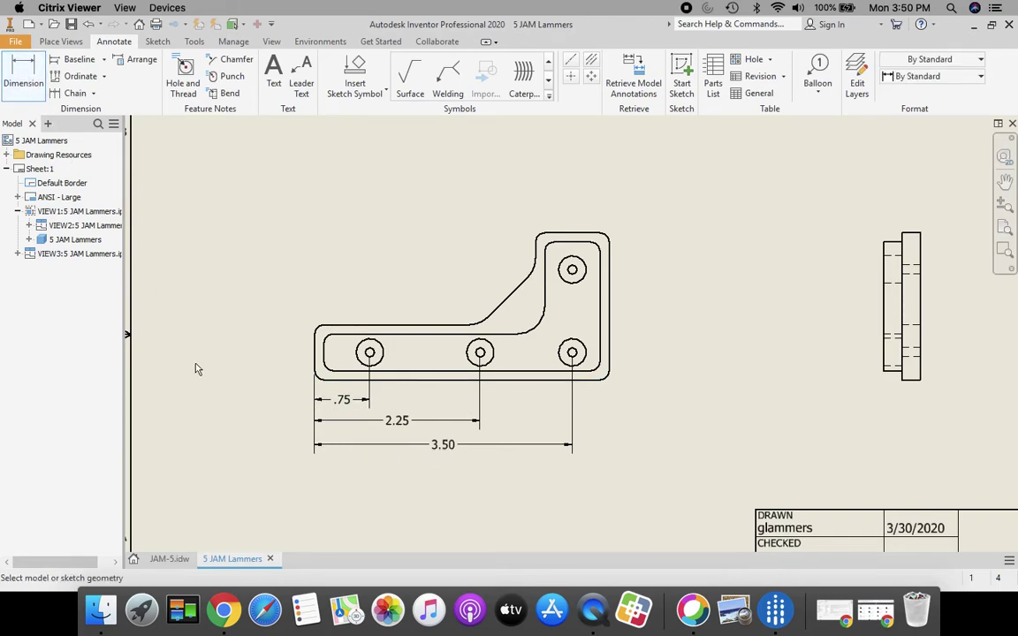
click(316, 364)
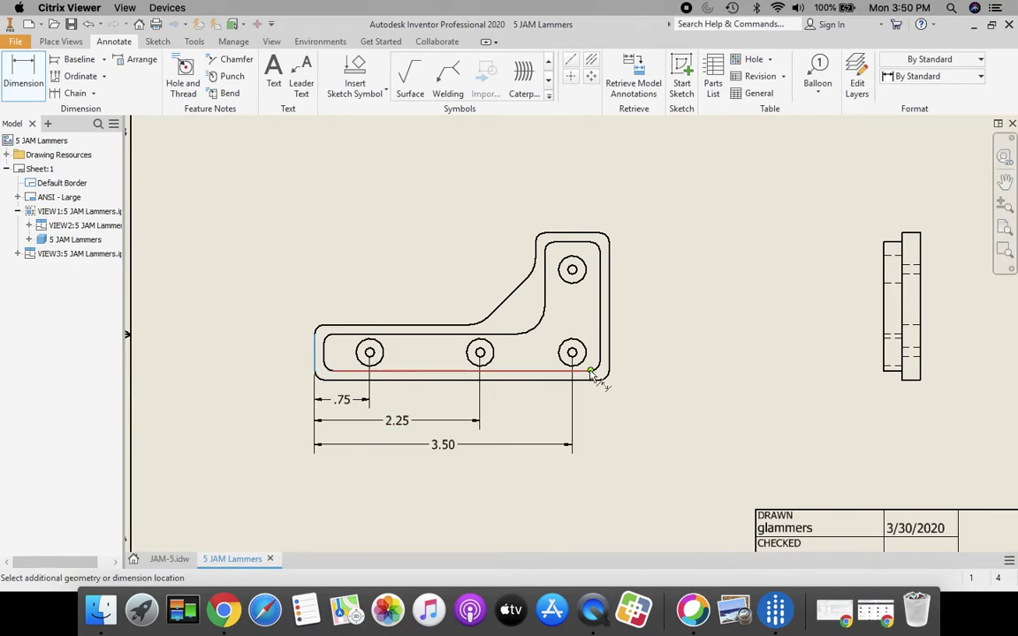
click(594, 432)
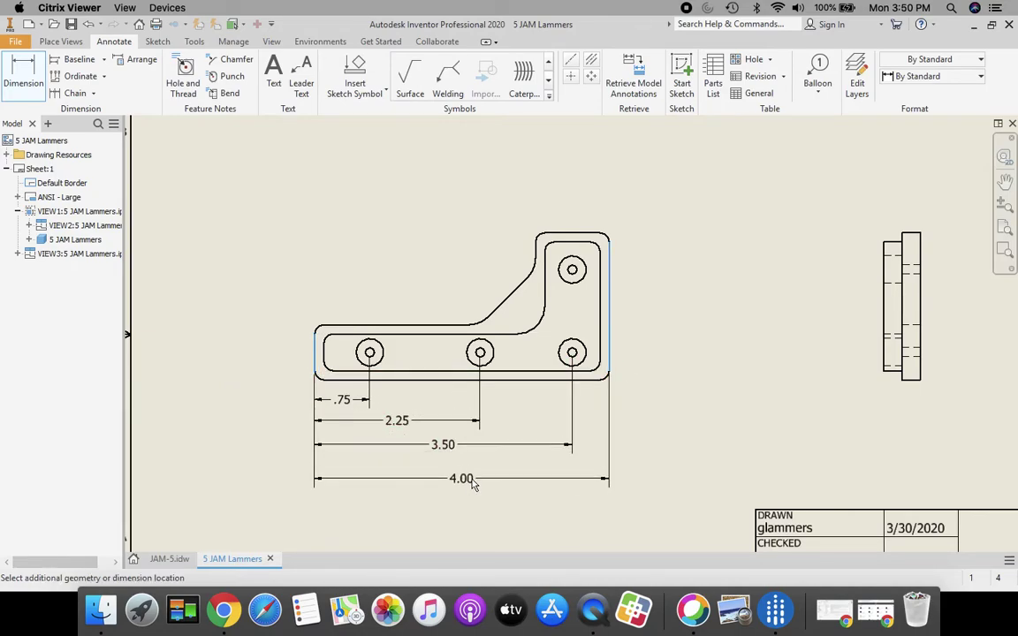
click(461, 475)
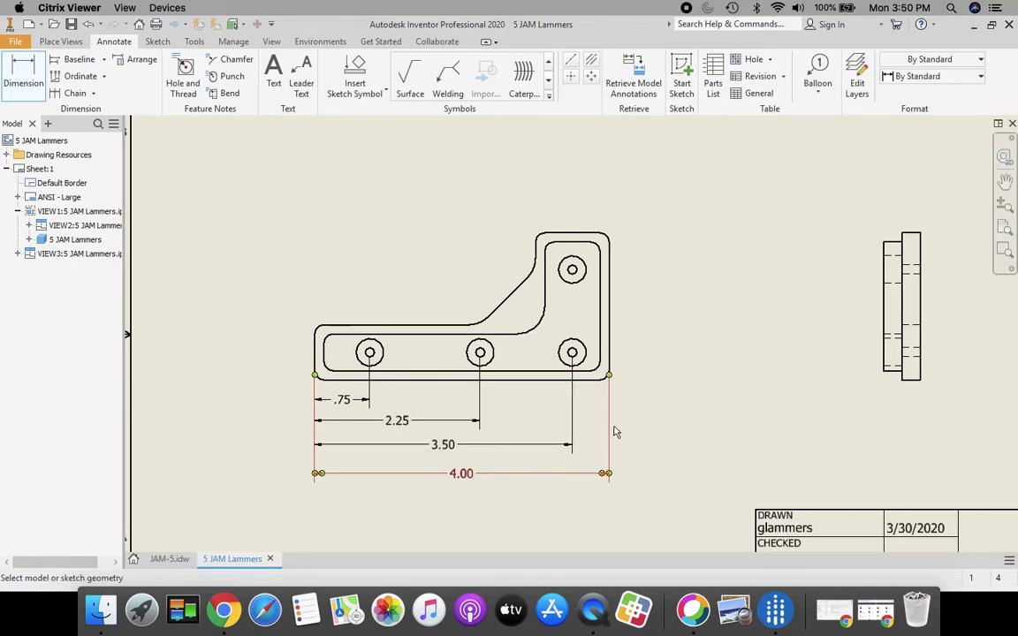
- Dimension the upper hole's height above the bottom edge and the plate's overall height, stacking both to the right of the front view
click(589, 380)
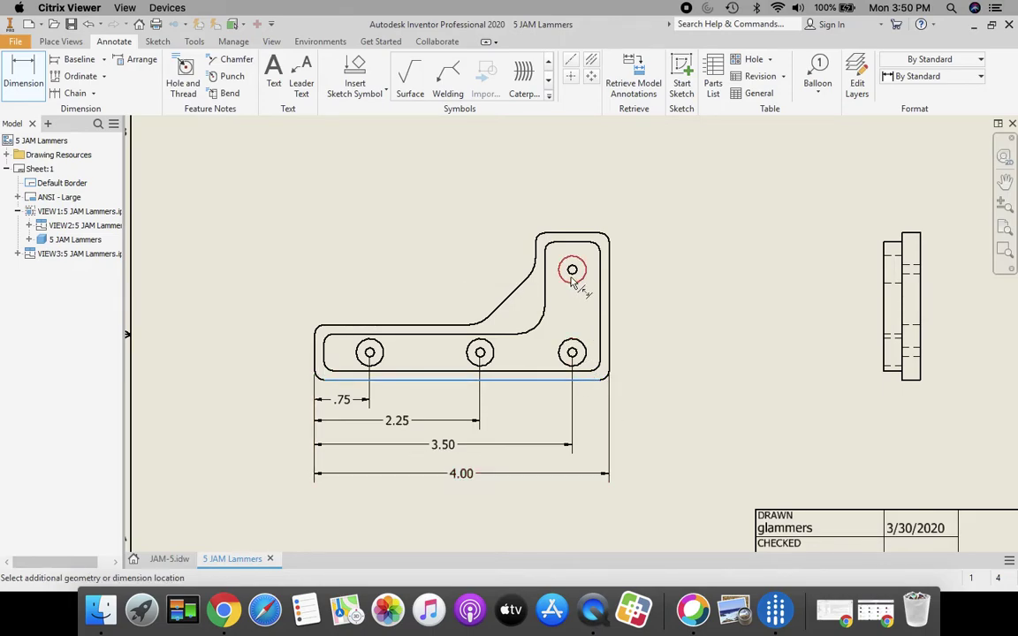
click(572, 270)
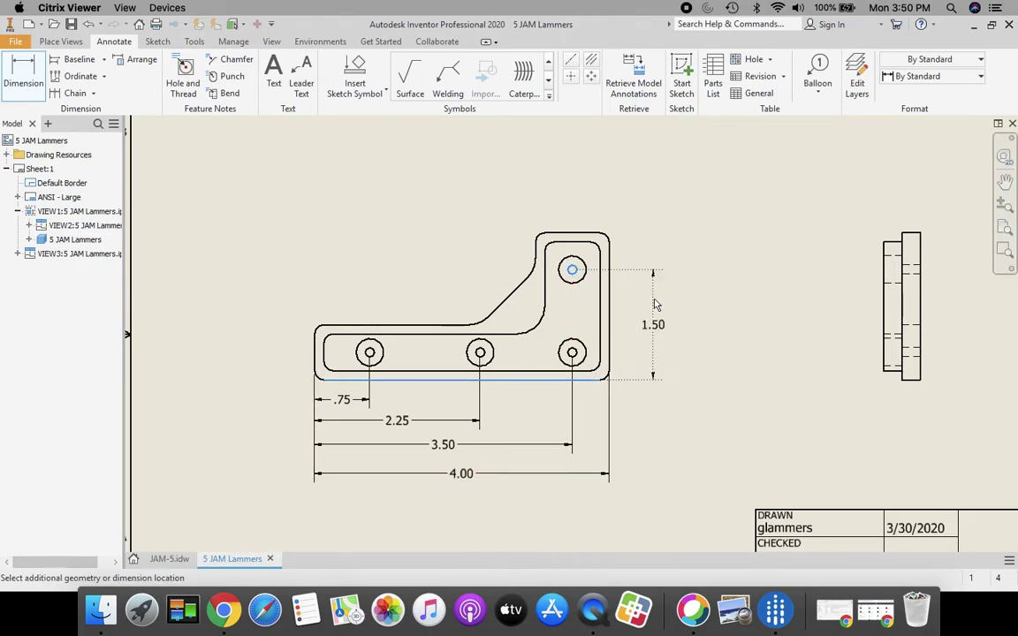
click(653, 300)
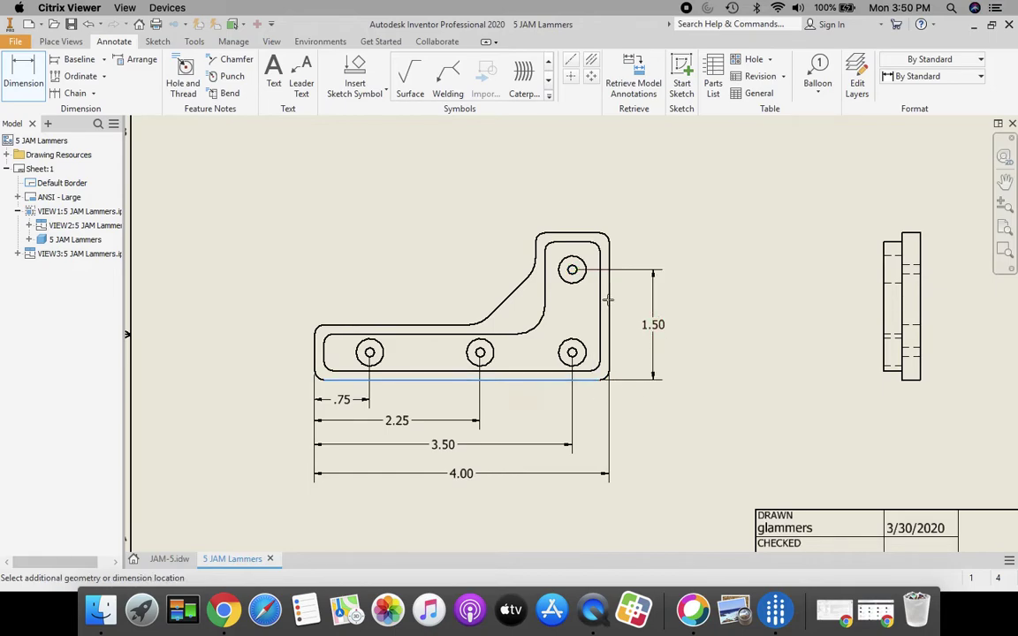
click(591, 237)
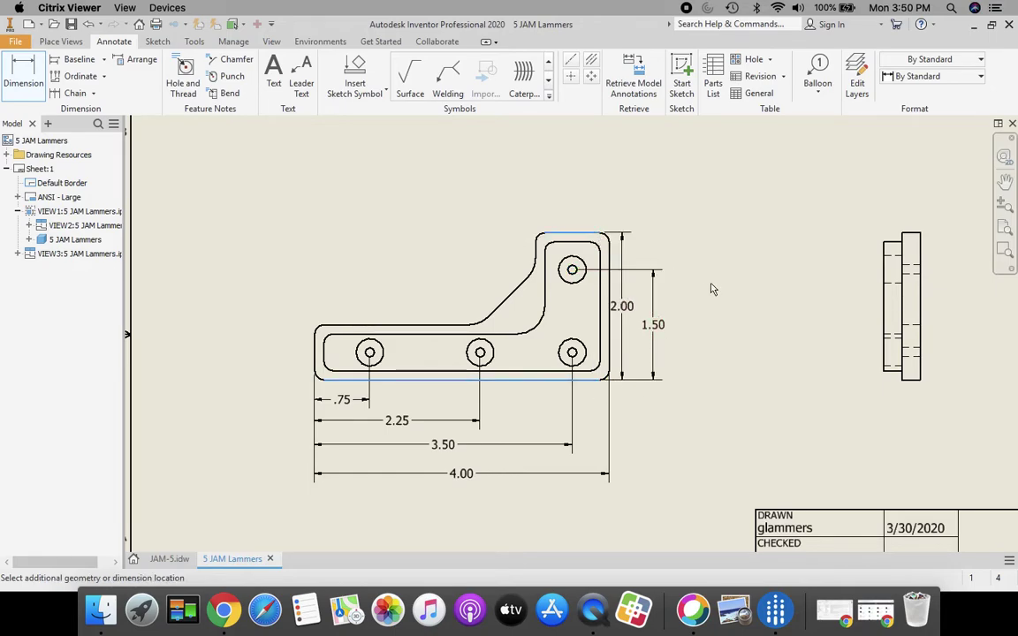
click(707, 306)
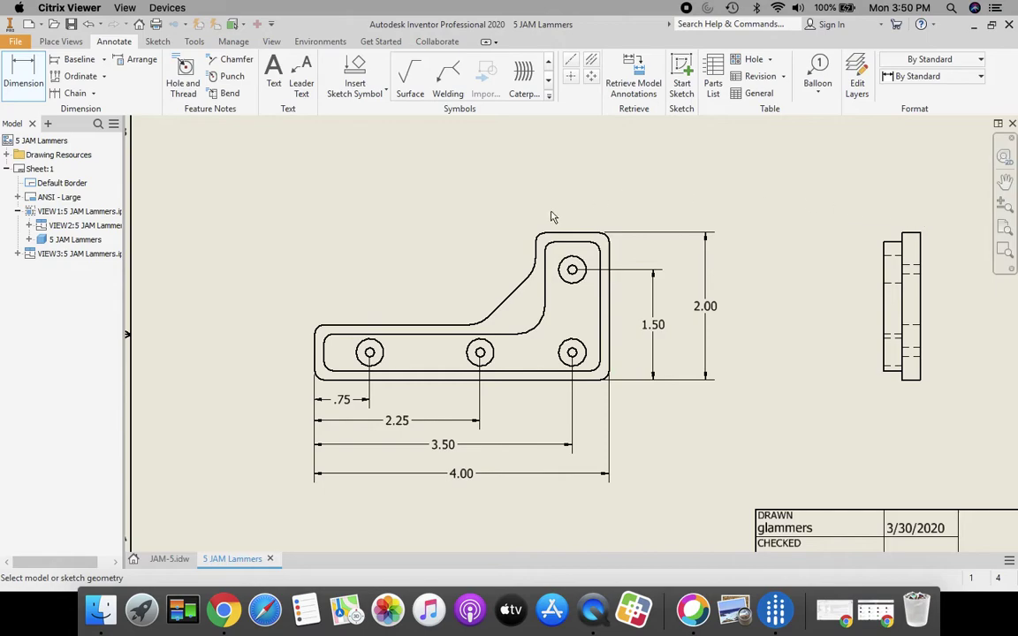
- Dimension the upright arm's width above the front view and the upper hole's distance from the top edge, in line with its height dimension
click(608, 264)
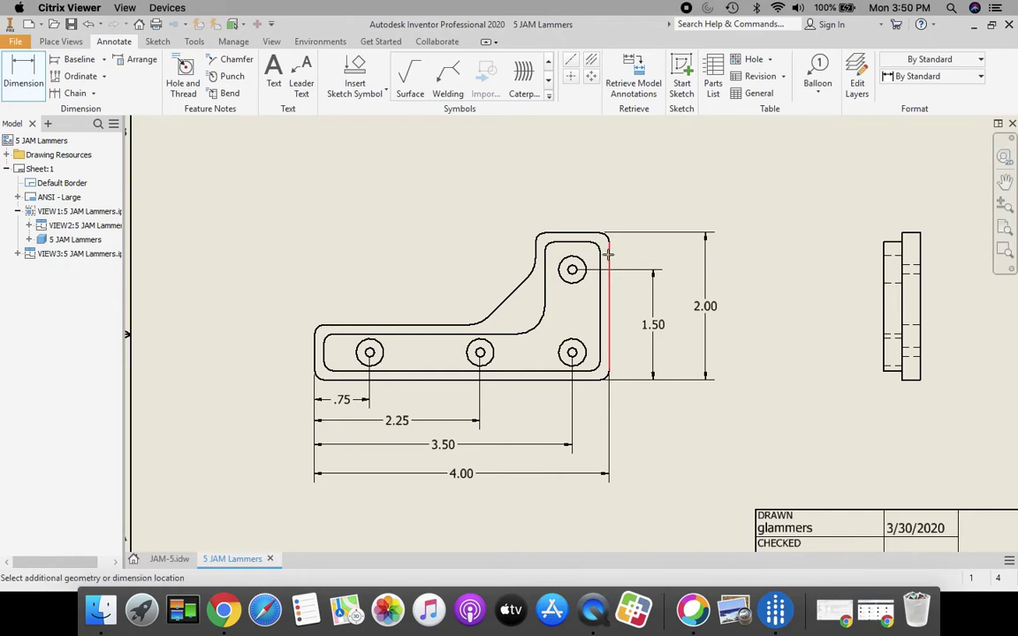
click(536, 252)
click(579, 205)
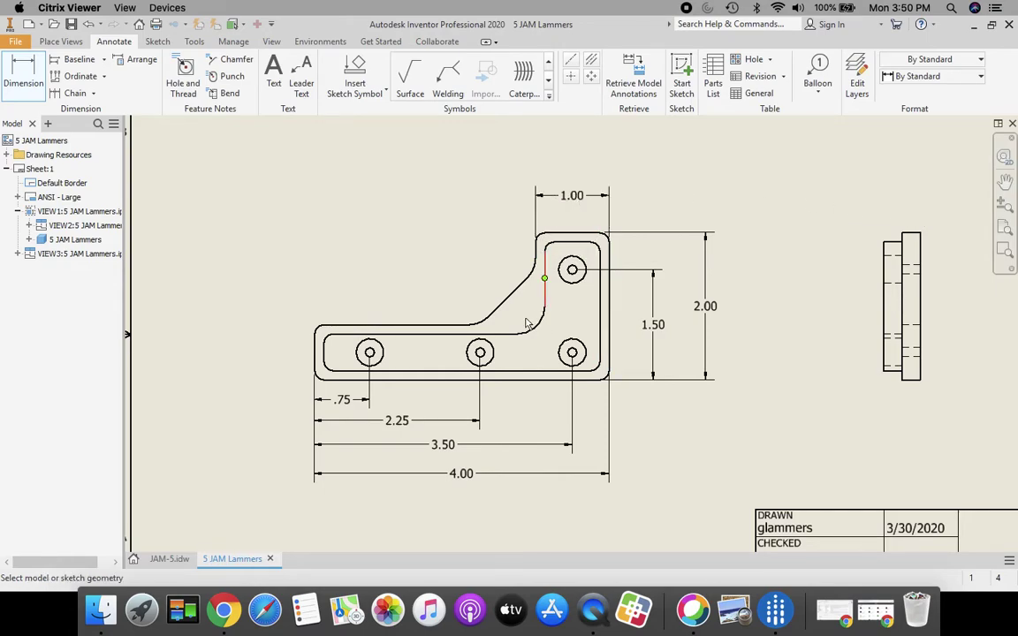
click(573, 271)
click(573, 234)
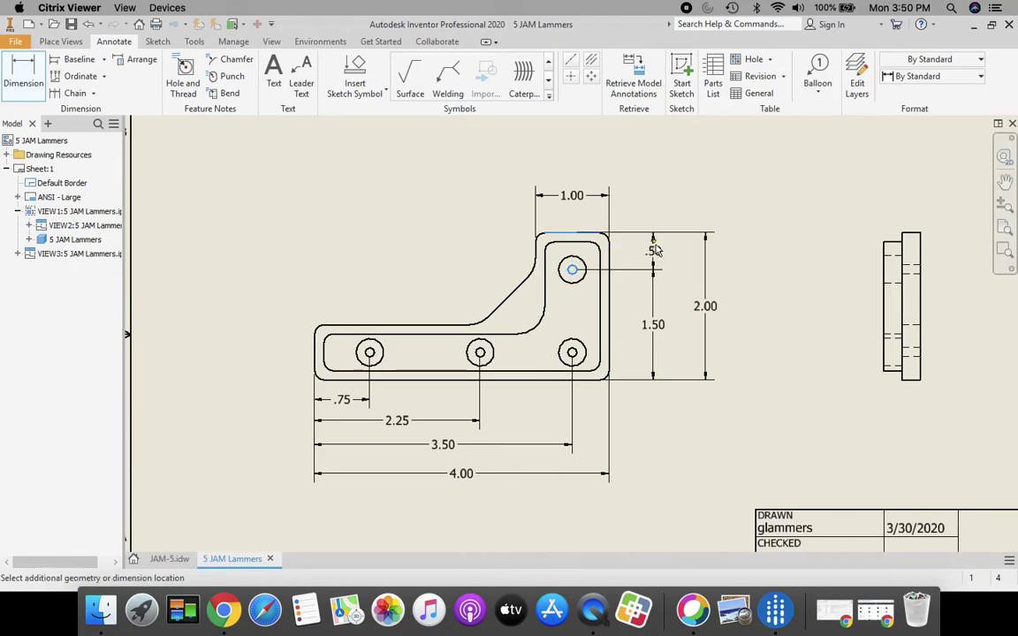
click(653, 249)
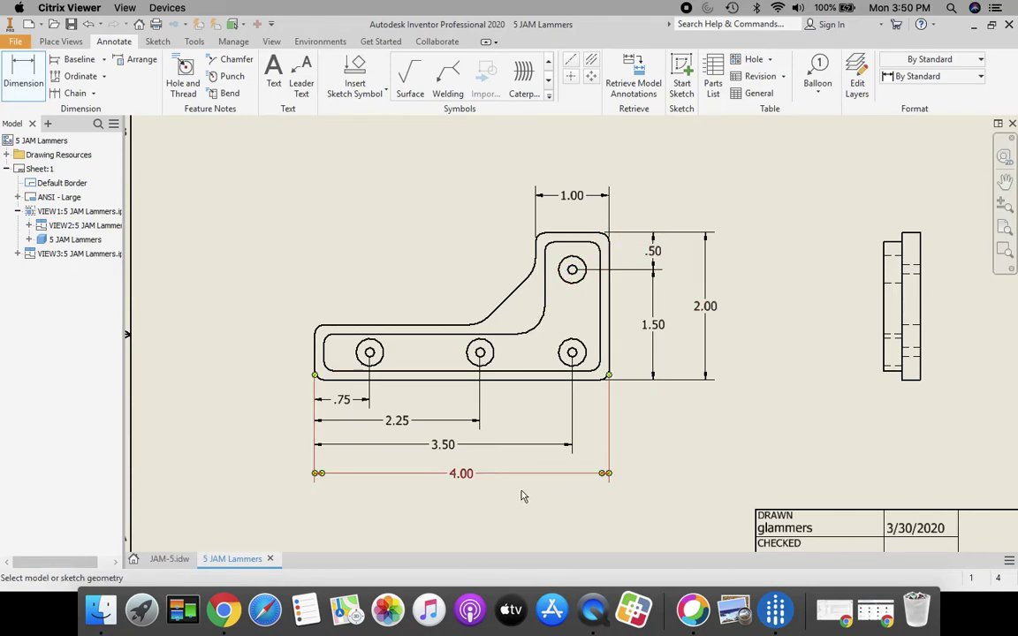
- Dimension the leftmost hole's height above the bottom edge and the horizontal leg's height, both to the left of the front view
click(352, 379)
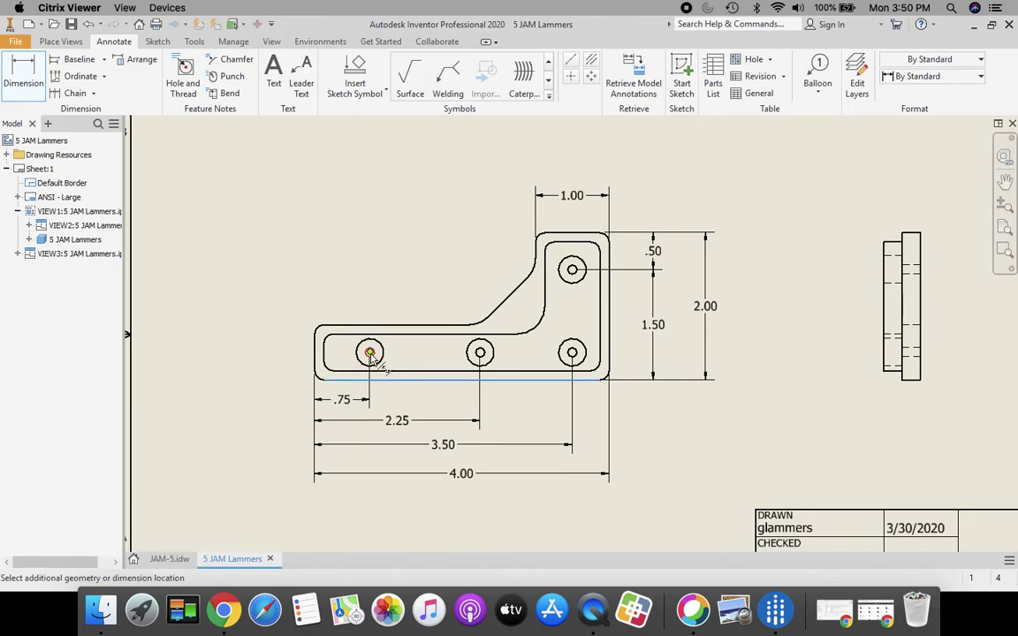
click(282, 367)
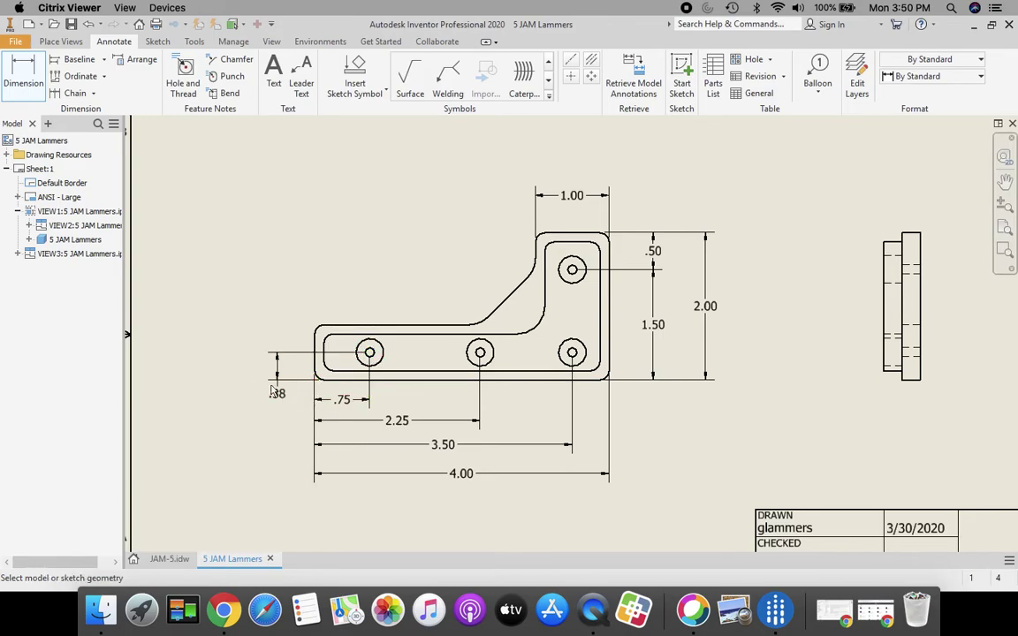
click(350, 380)
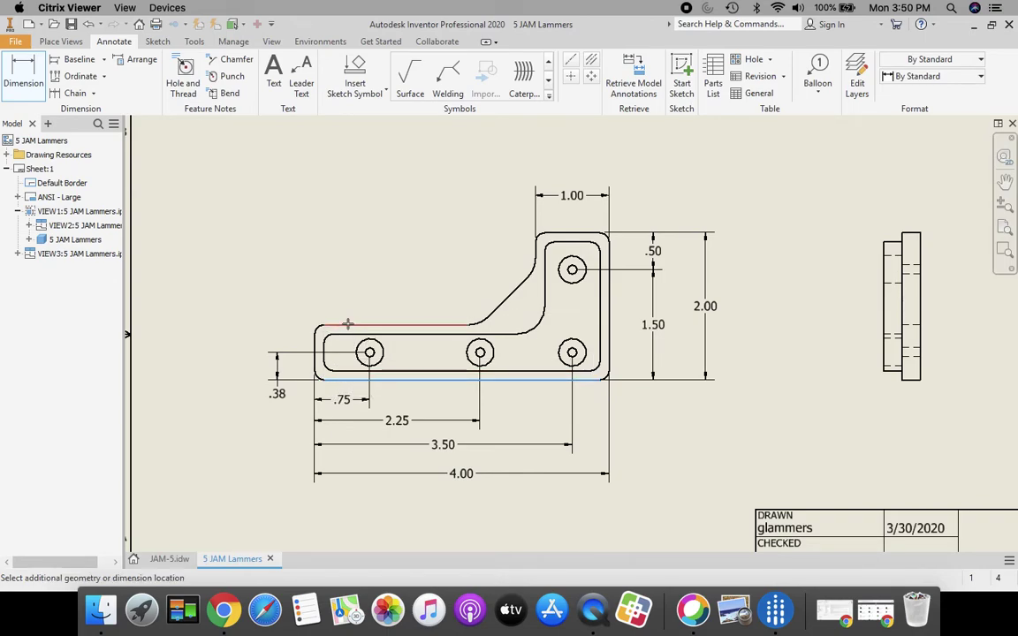
click(240, 347)
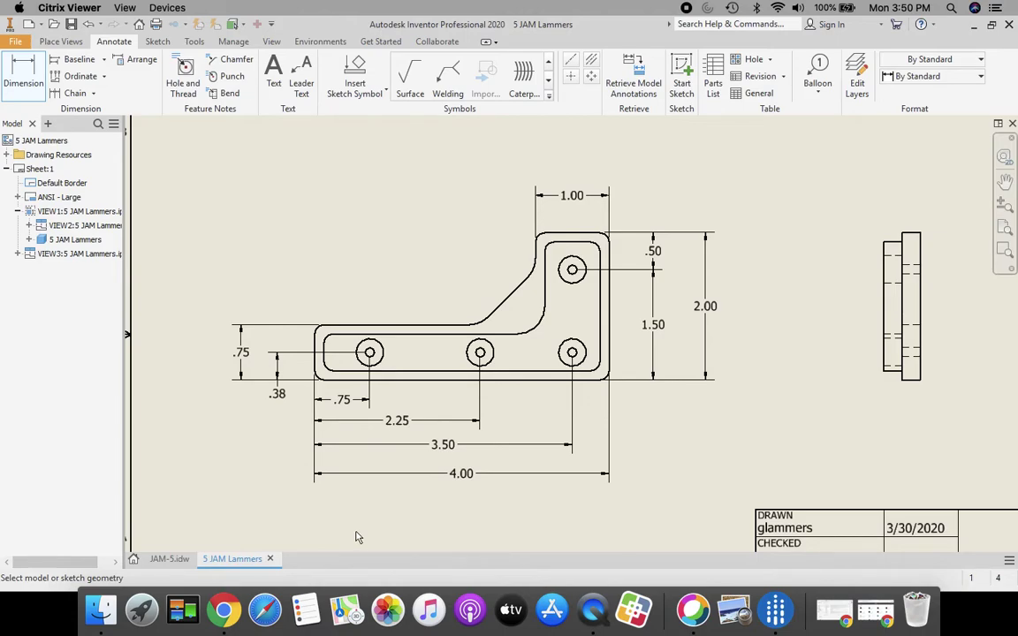
- Dimension the raised section's thickness and the overall thickness, stacking both above the side view
click(919, 235)
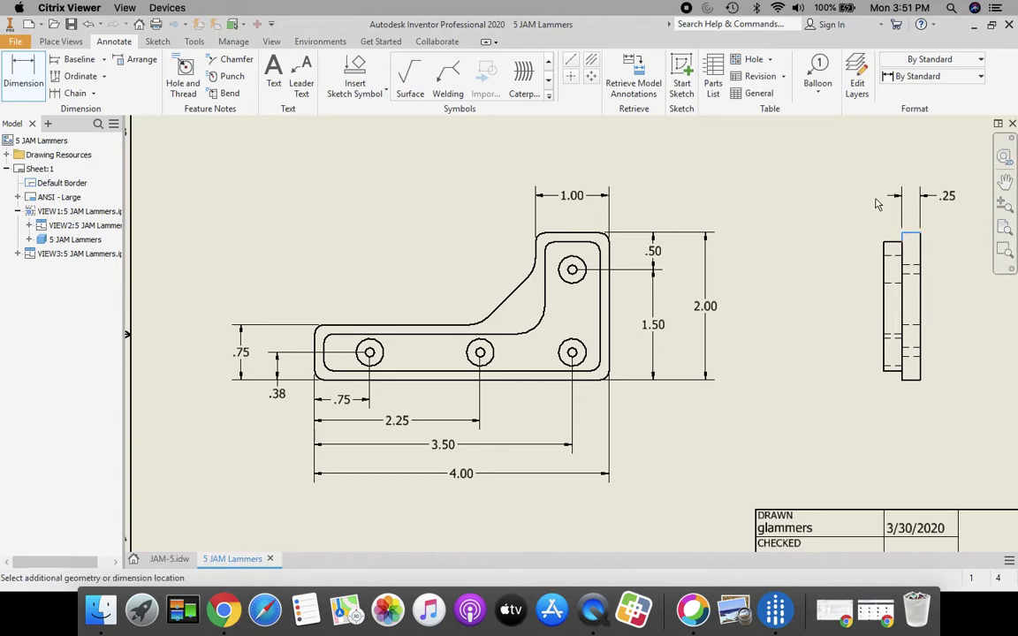
key(Escape)
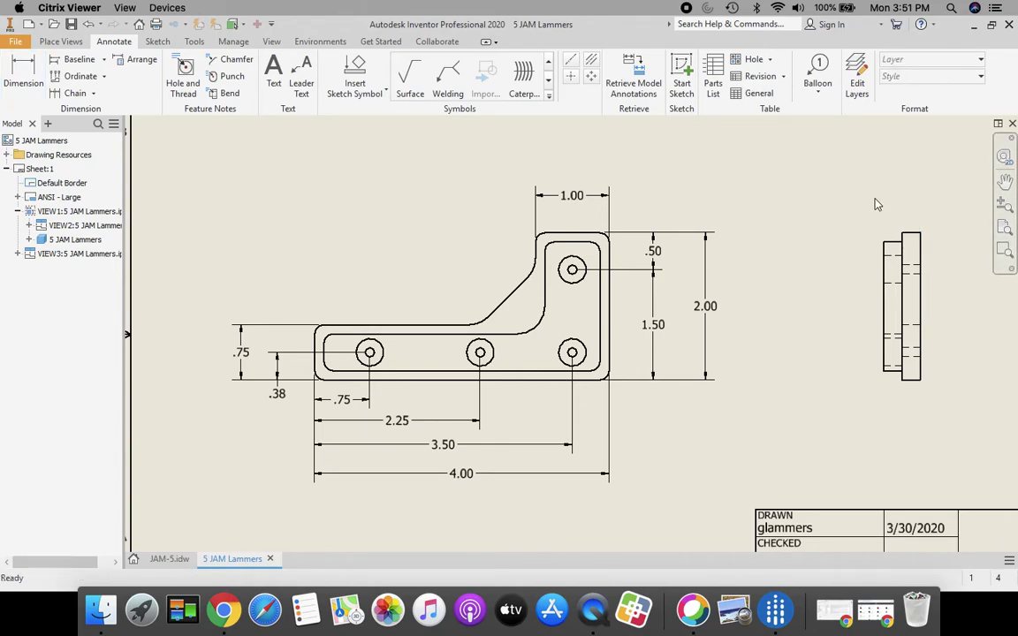
click(36, 73)
click(884, 246)
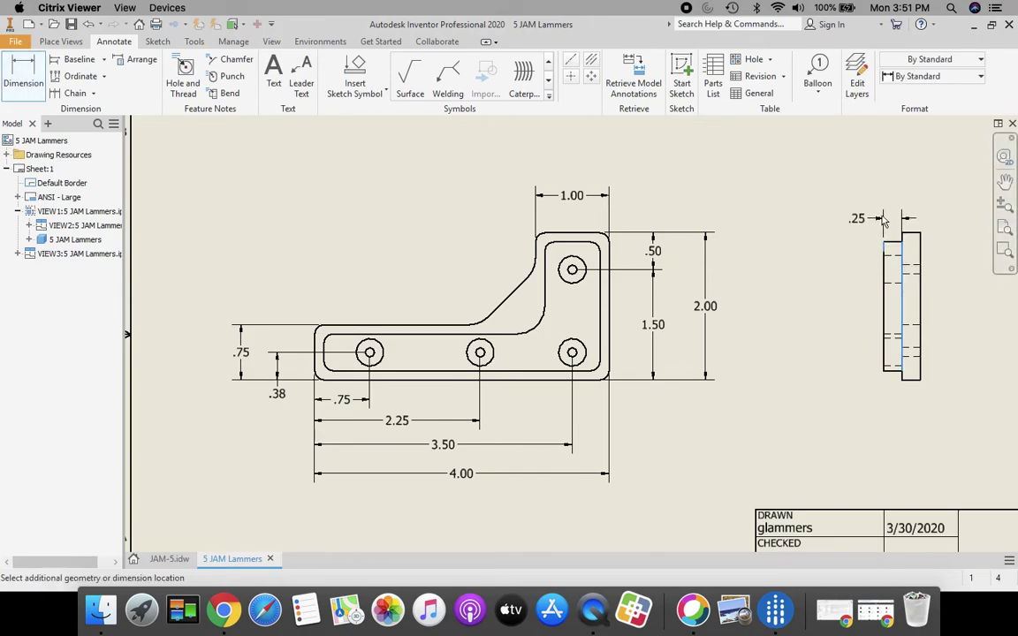
click(883, 214)
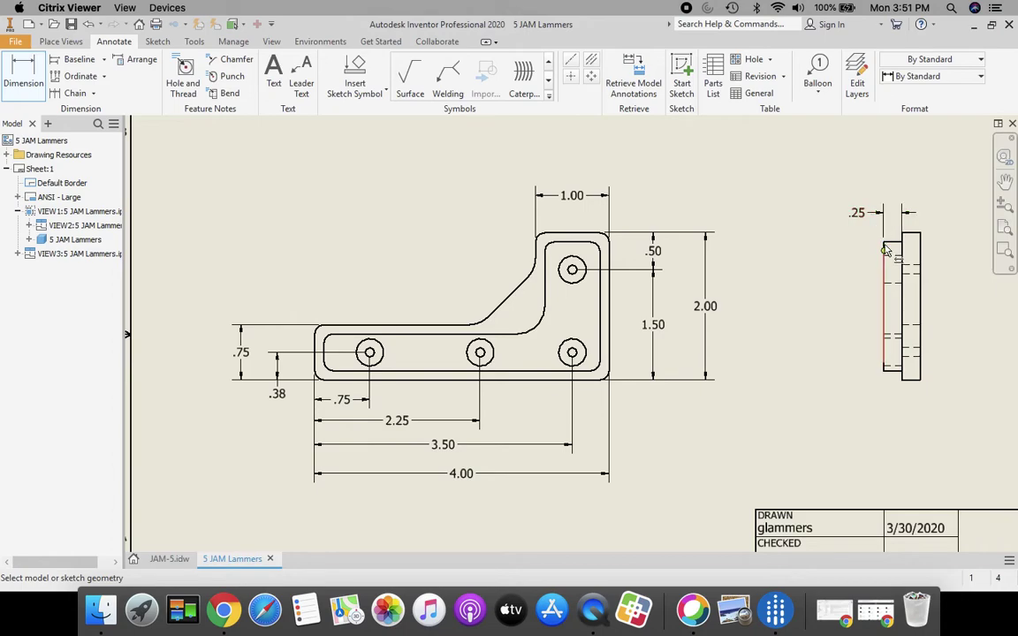
click(919, 232)
click(895, 182)
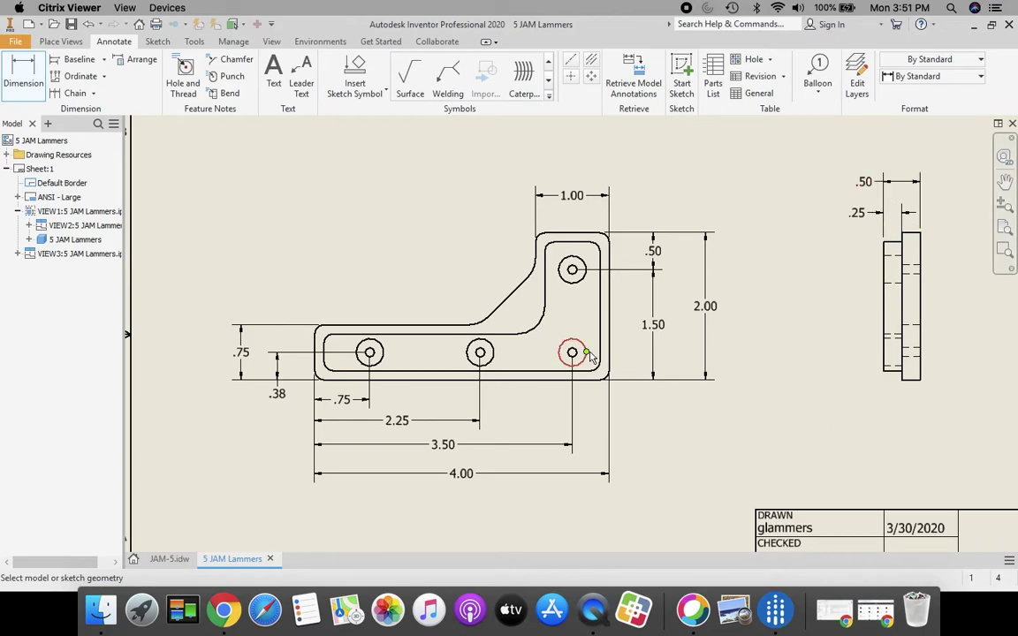
key(Escape)
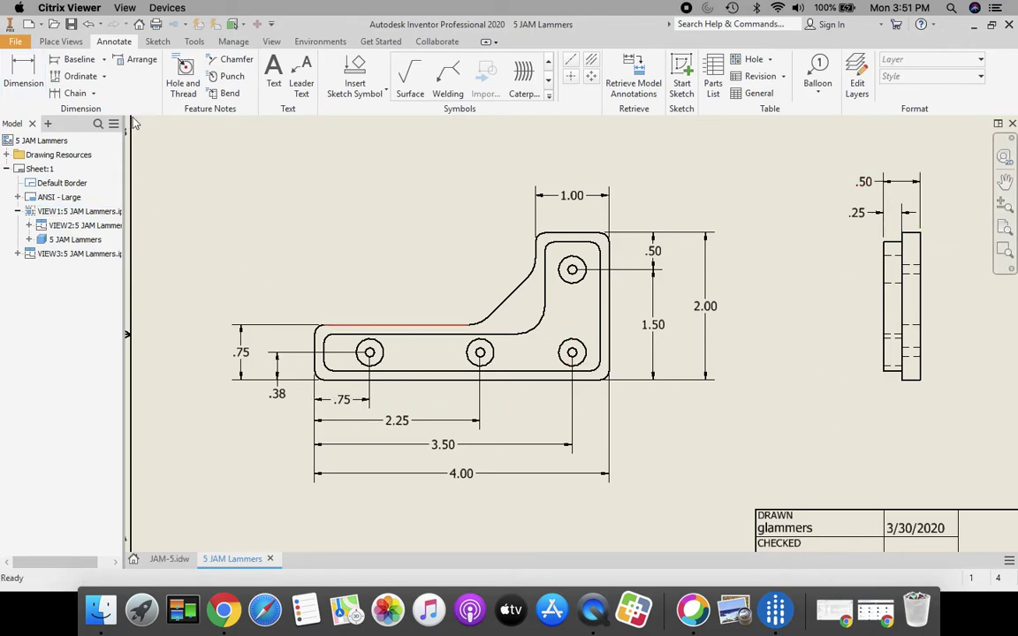
- Add a hole note to the leftmost counterbored hole, placing it above the horizontal leg
click(183, 71)
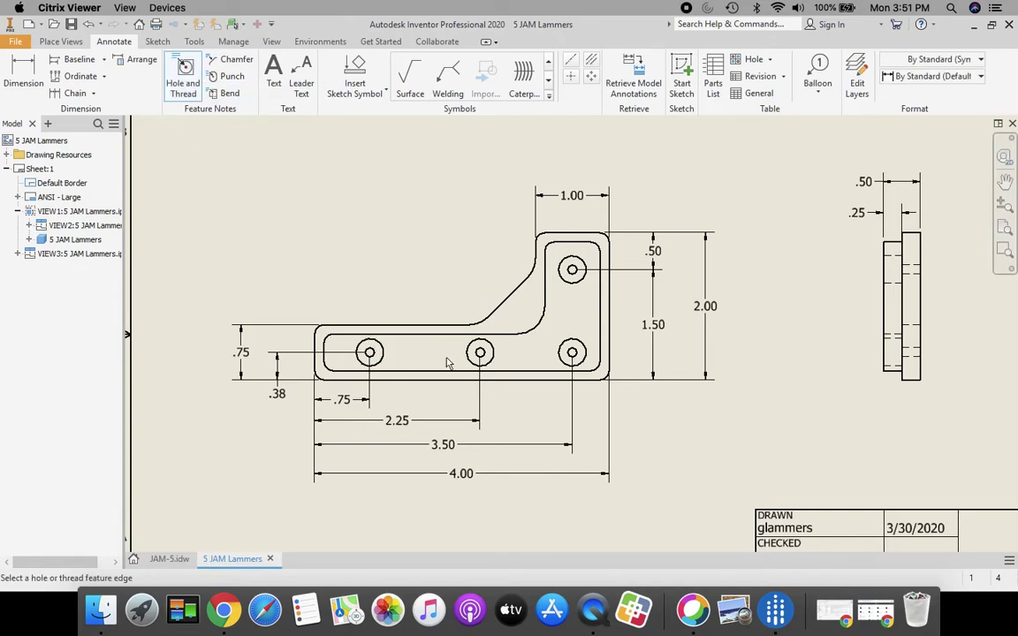
click(384, 350)
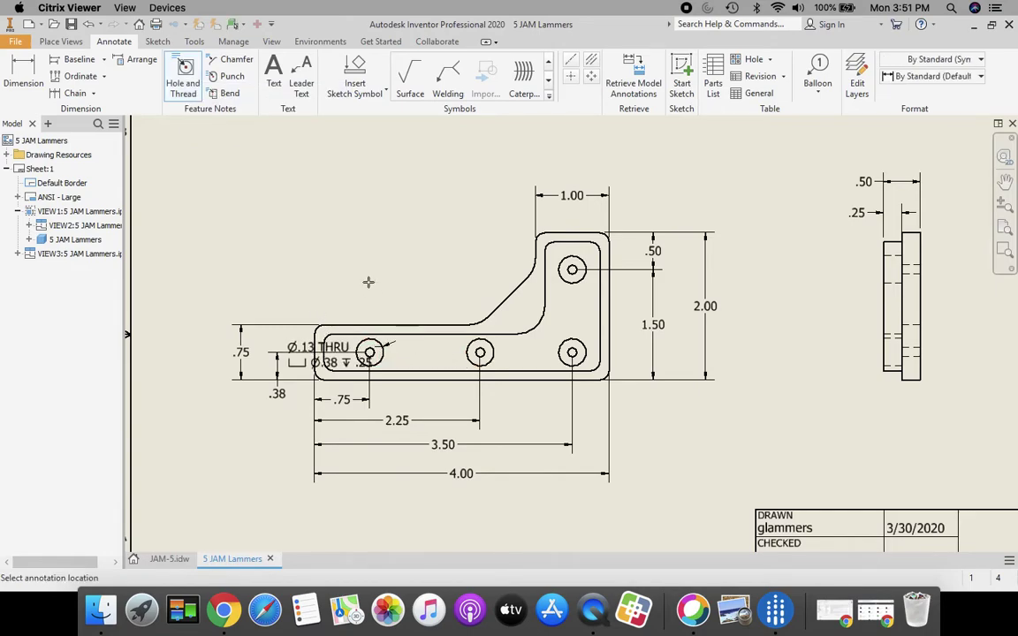
click(343, 259)
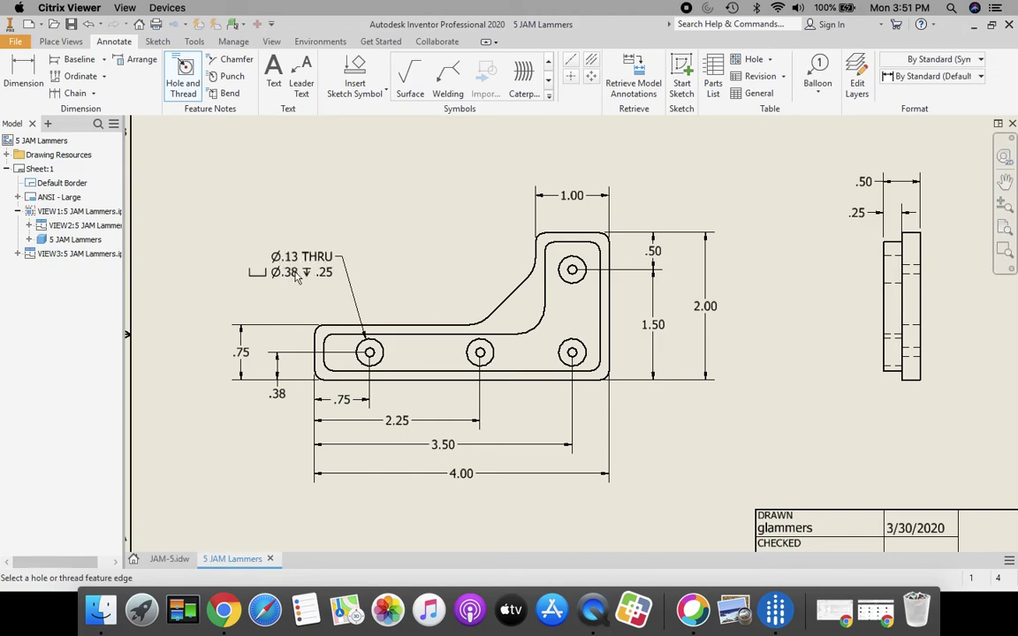
key(Escape)
- Dimension the radius of the raised section's concave inner corner, placing the label above and left of the diagonal edge
key(d)
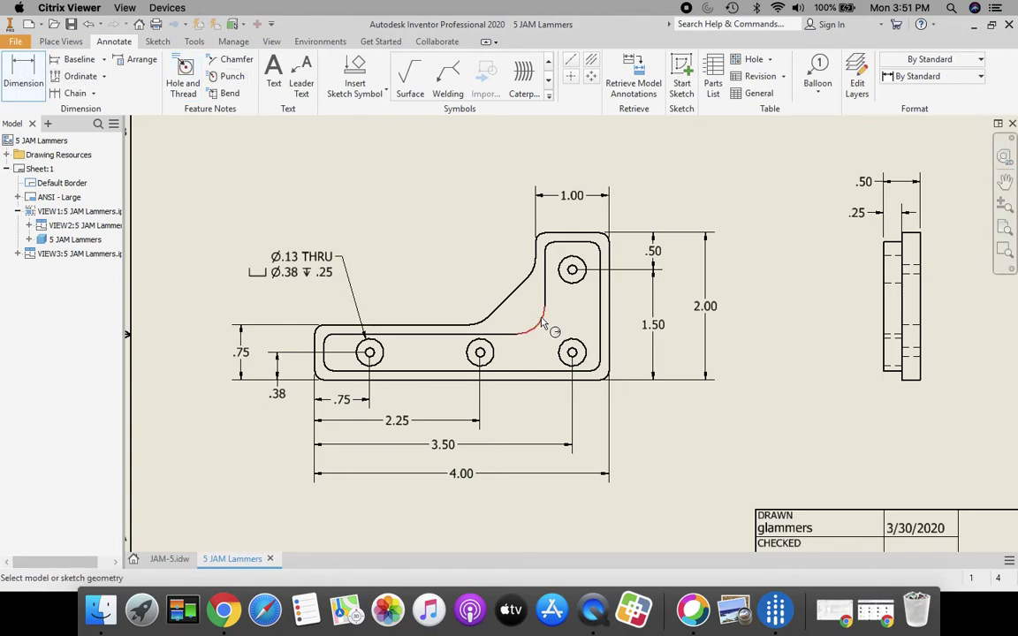
click(526, 301)
click(433, 200)
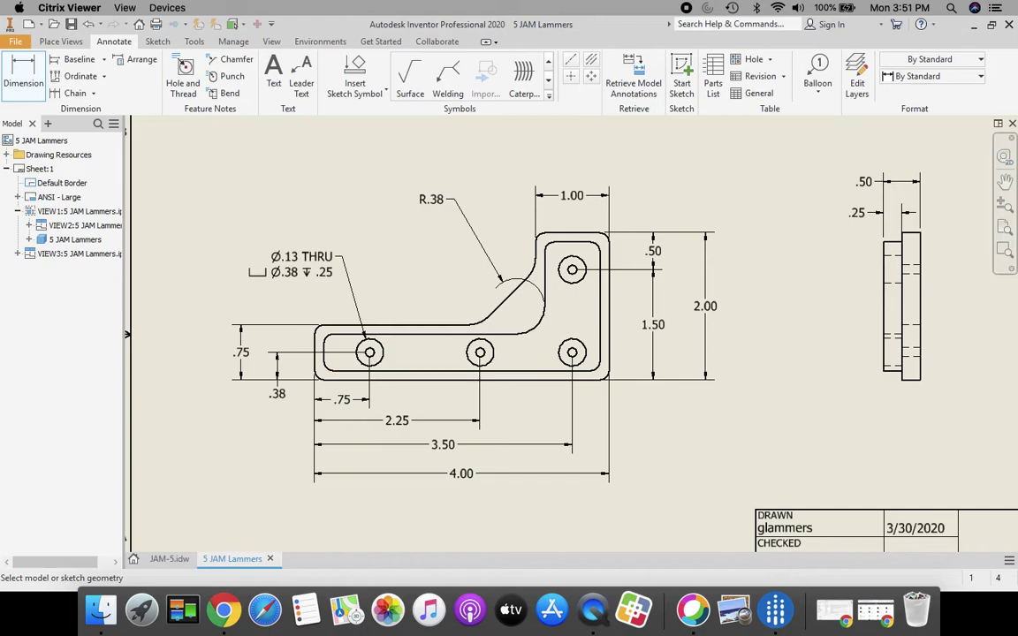
click(1005, 228)
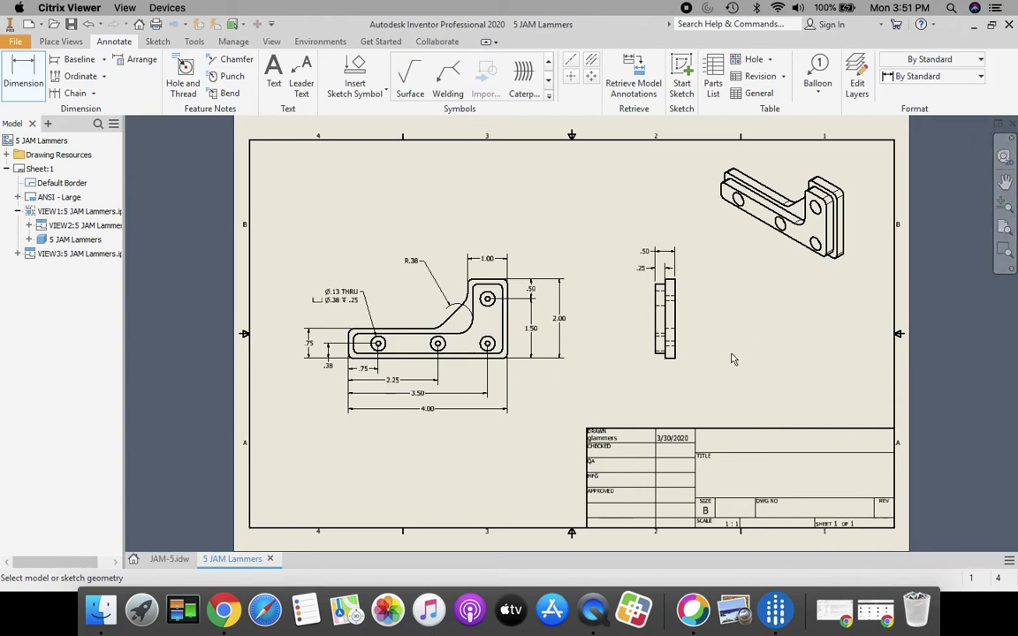
key(Escape)
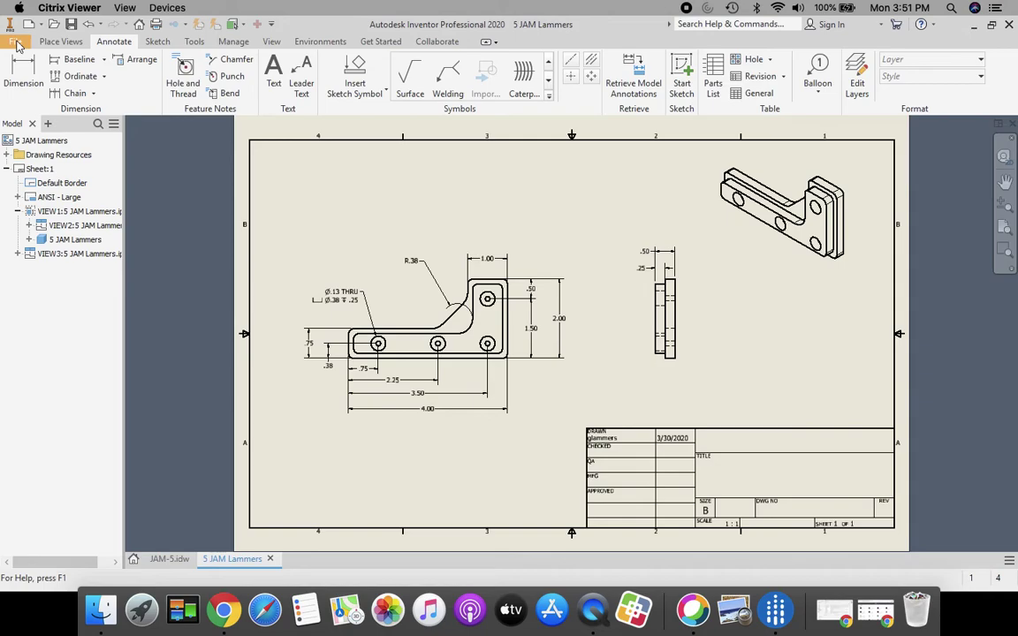
- Save the drawing as an Inventor drawing file (.idw) on the personal network drive, keeping the suggested file name
click(17, 44)
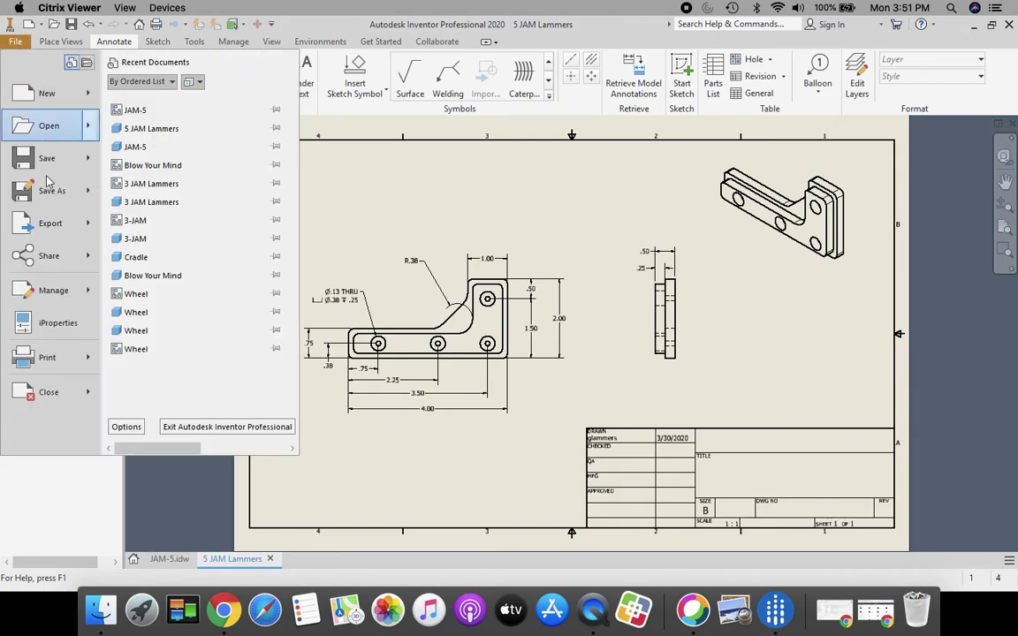
click(50, 193)
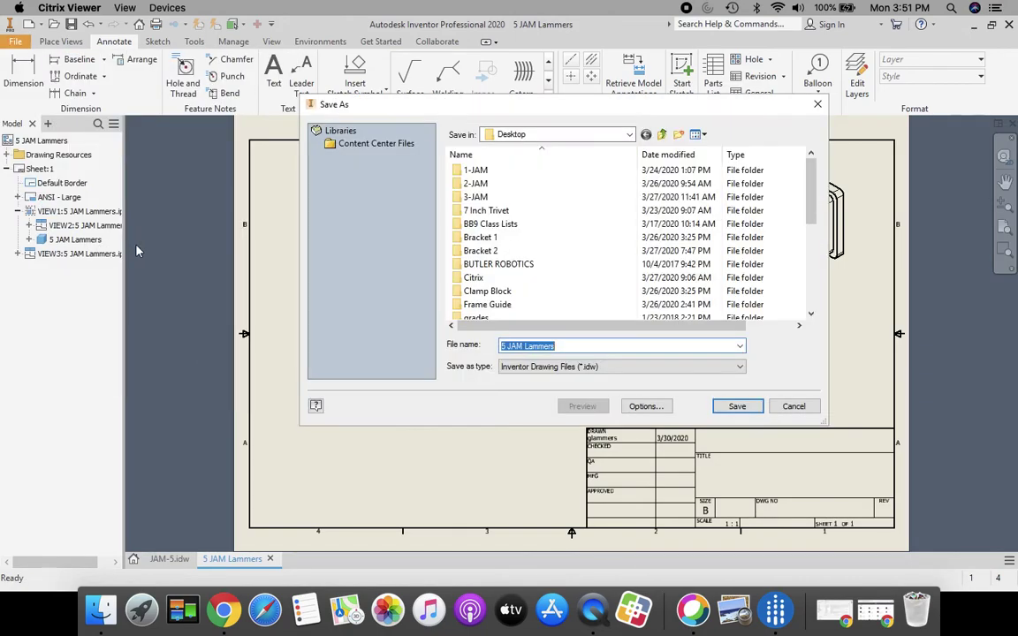
click(631, 139)
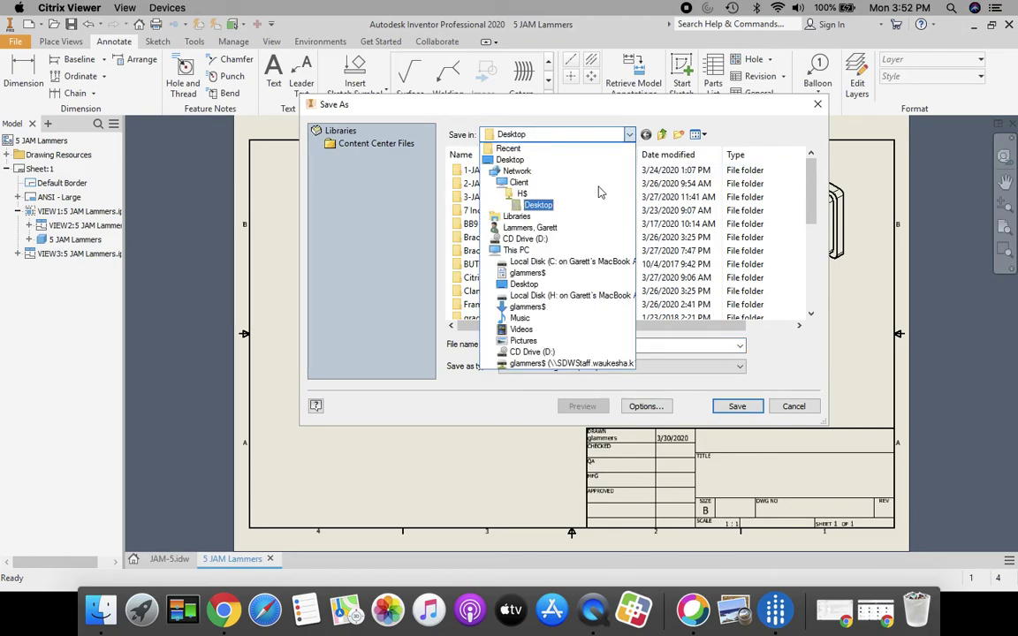
click(534, 364)
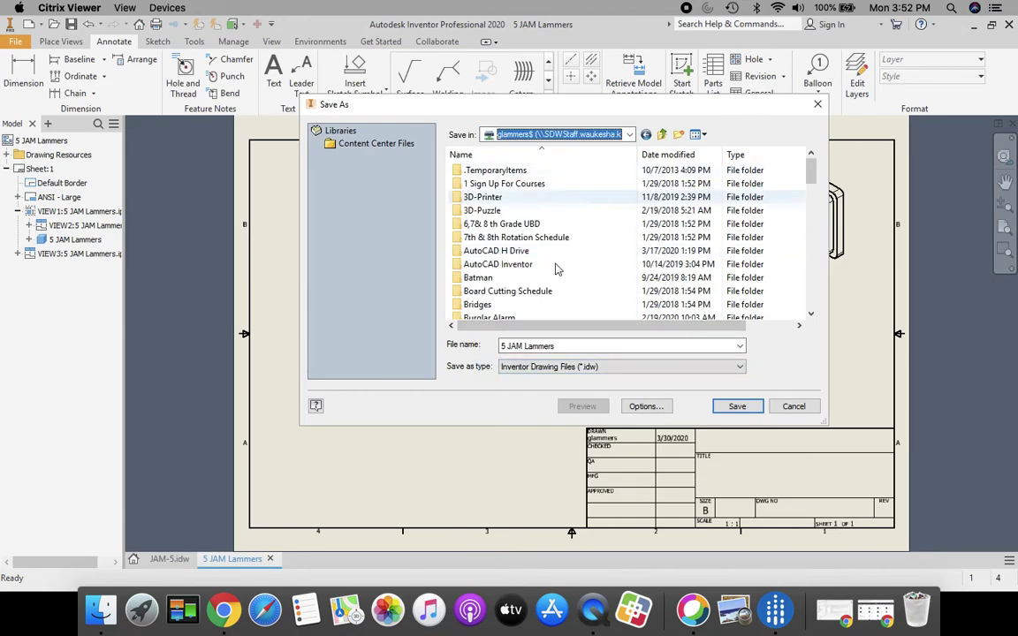
scroll(557, 262, down, 10)
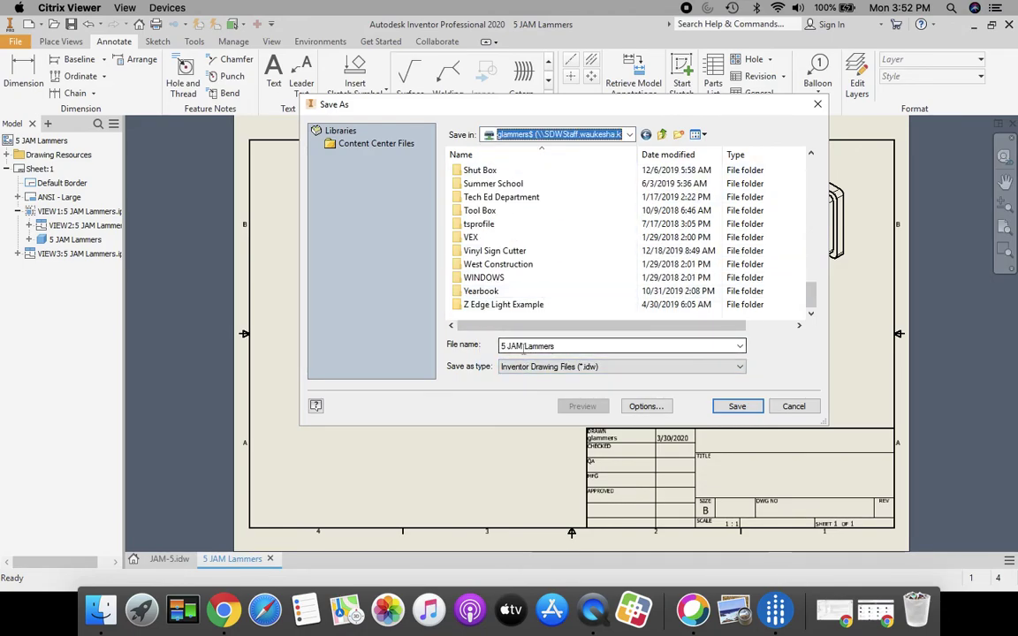
click(737, 407)
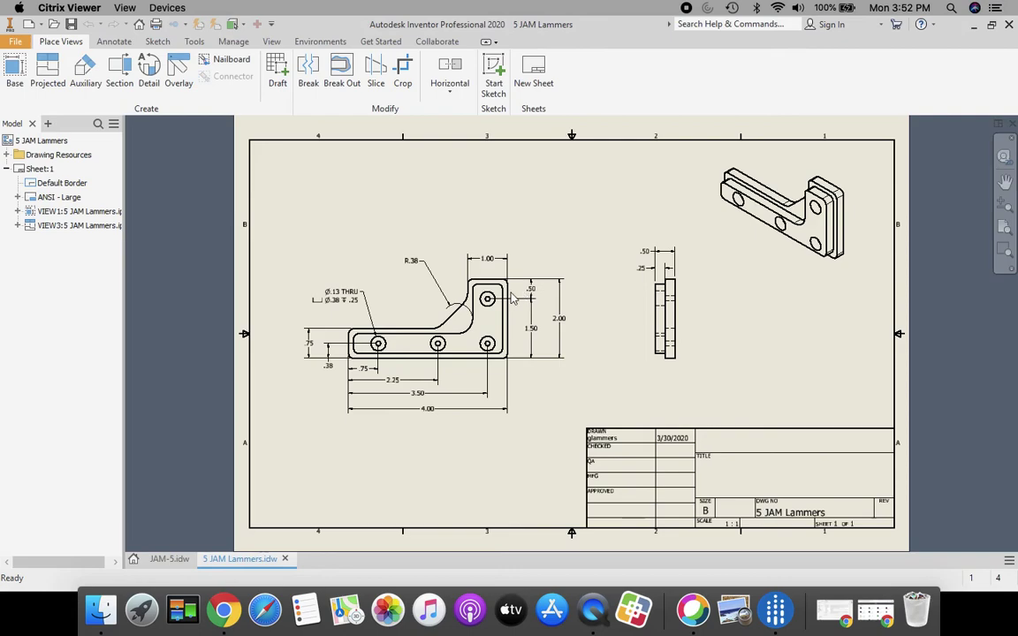
- Export the drawing as a PDF to the same network drive, keeping the suggested file name
click(14, 44)
mouse_move(68, 230)
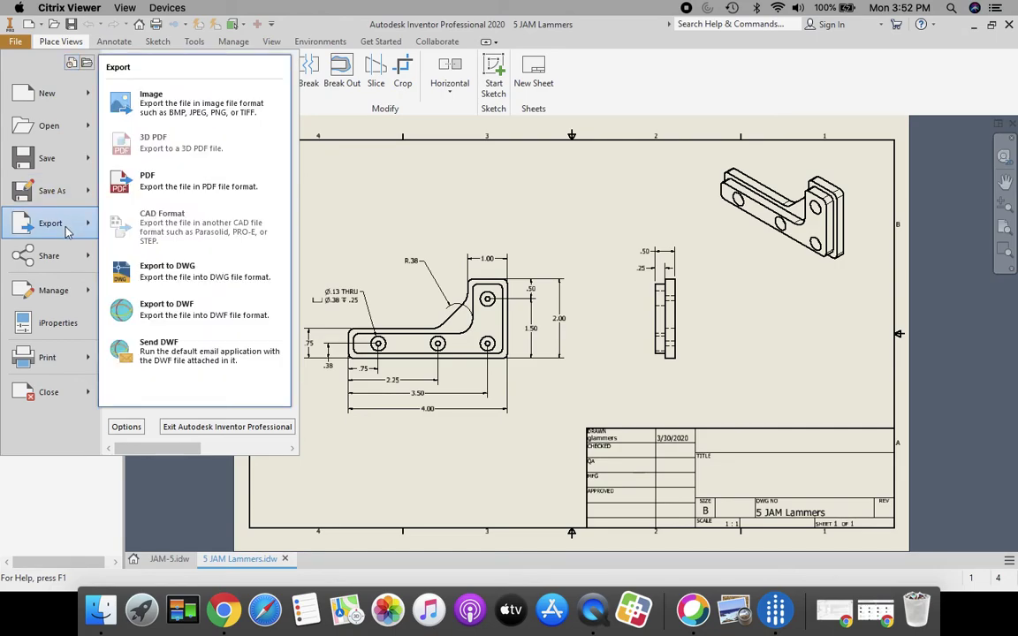
click(186, 192)
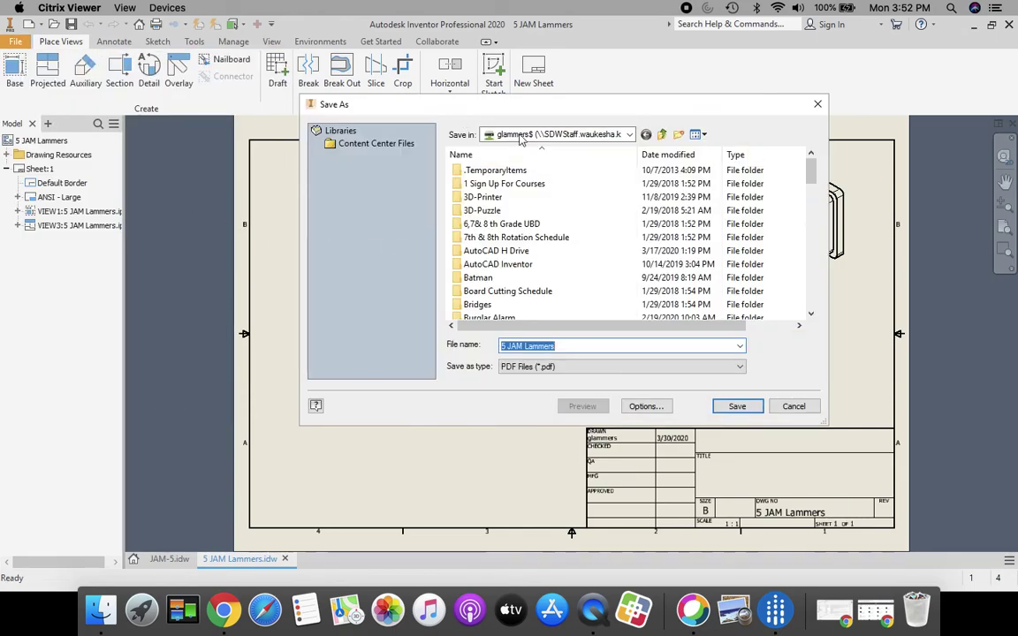
click(737, 407)
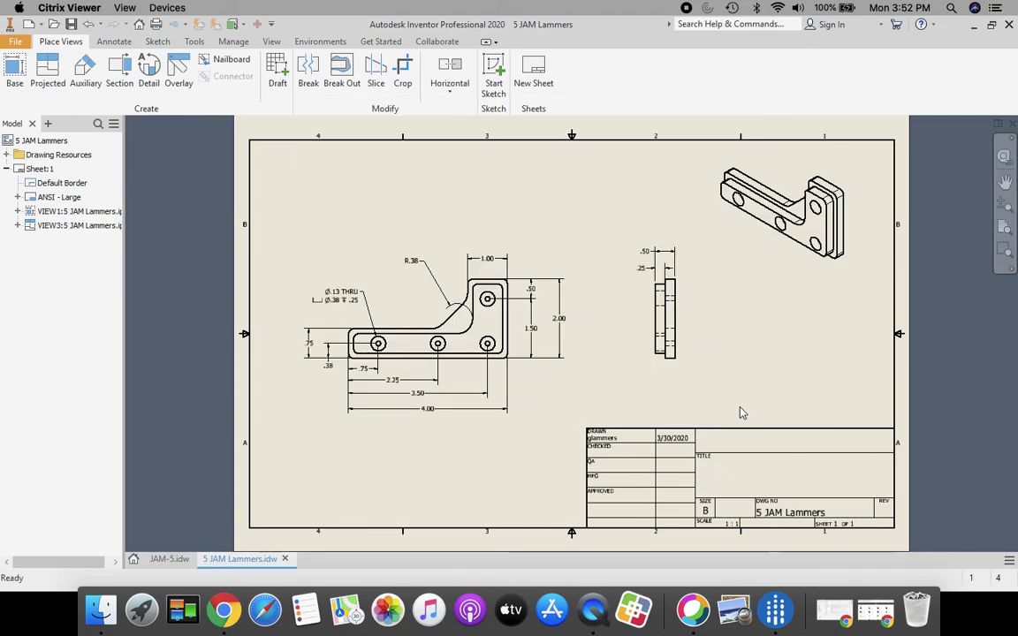